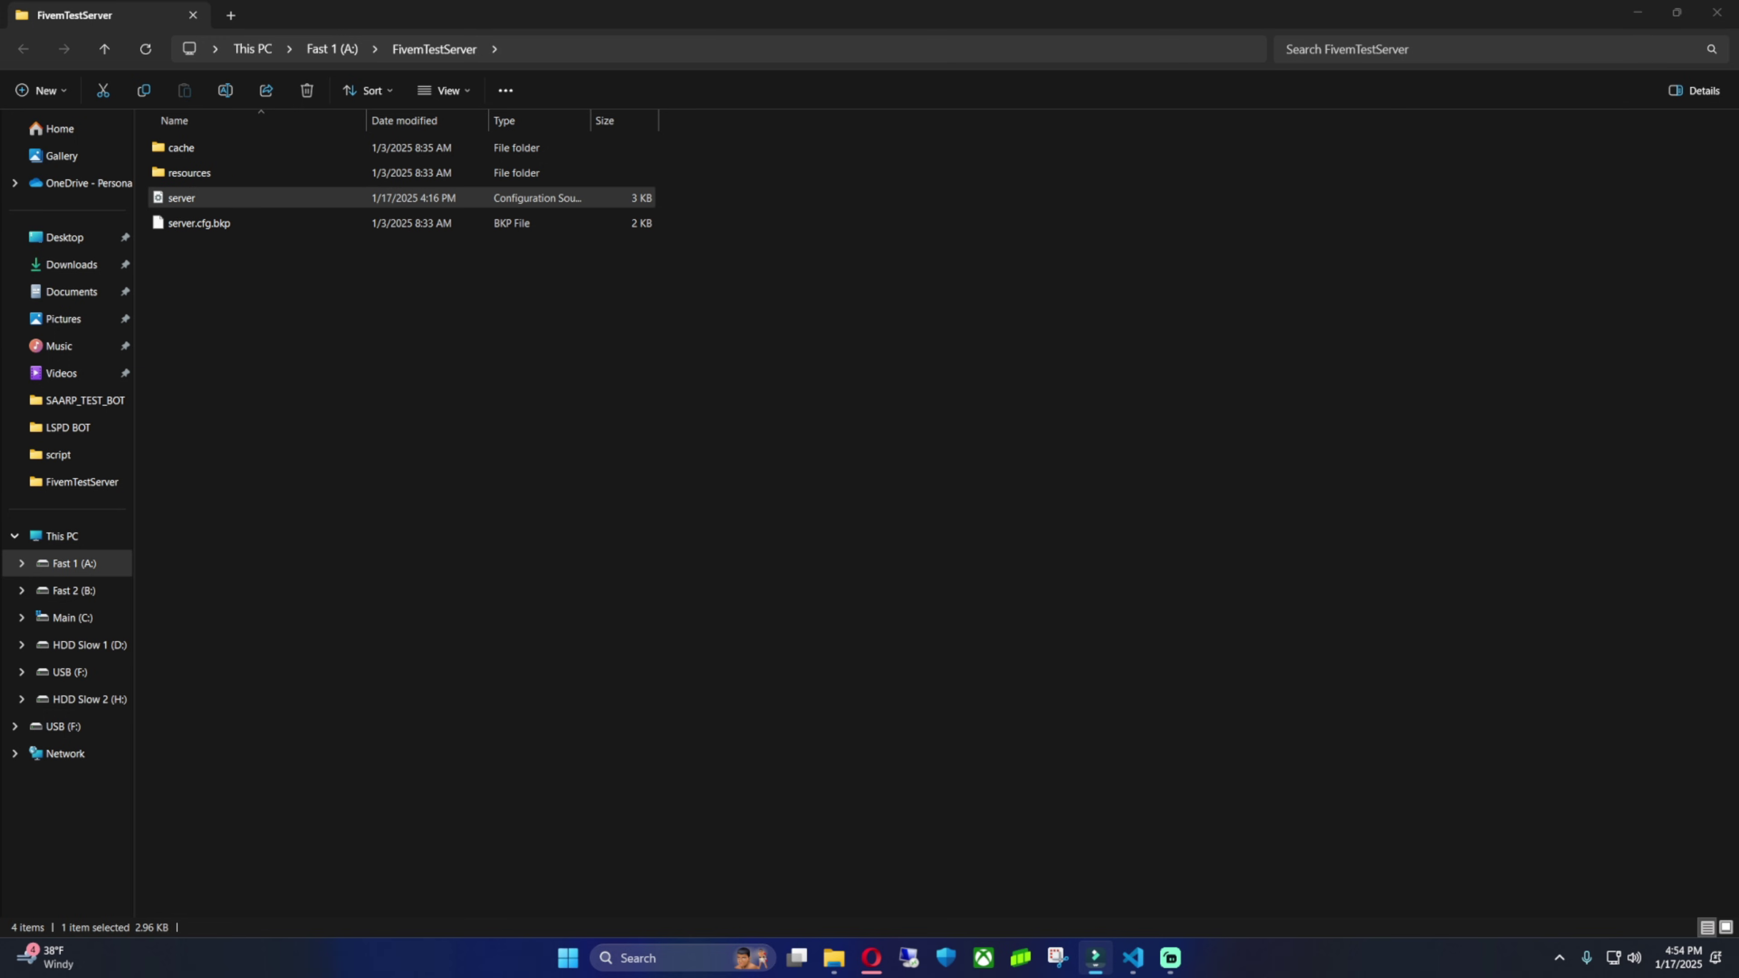
left_click(715, 326)
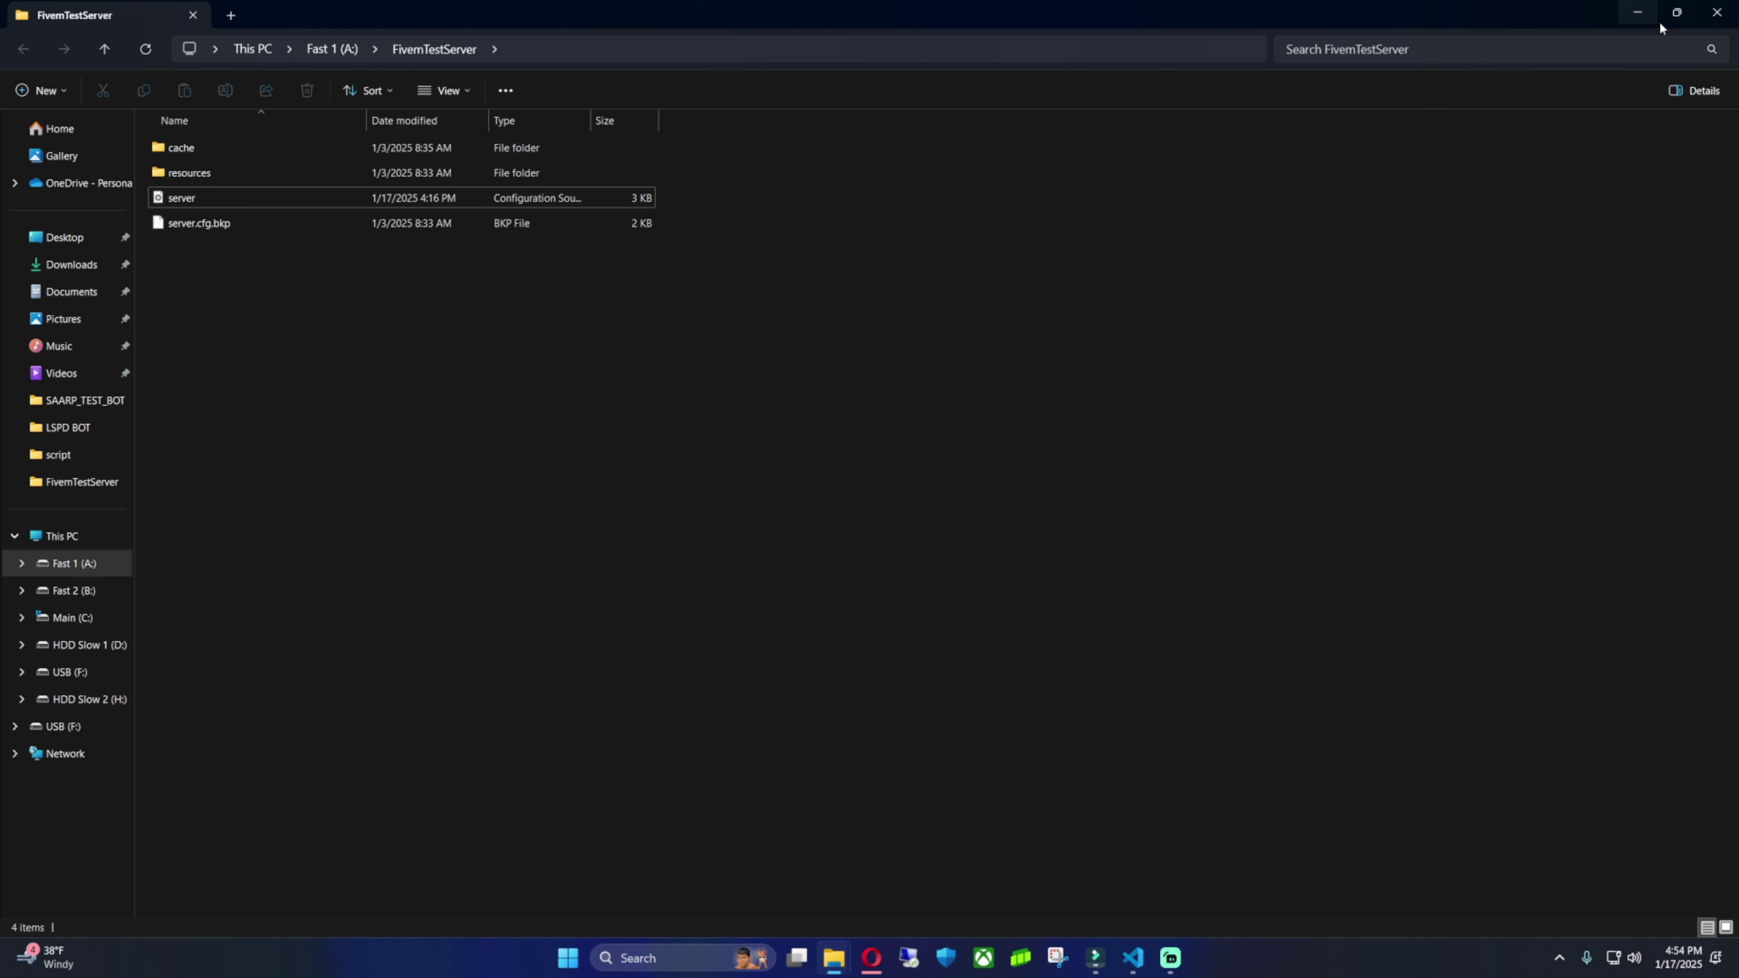
left_click(1717, 13)
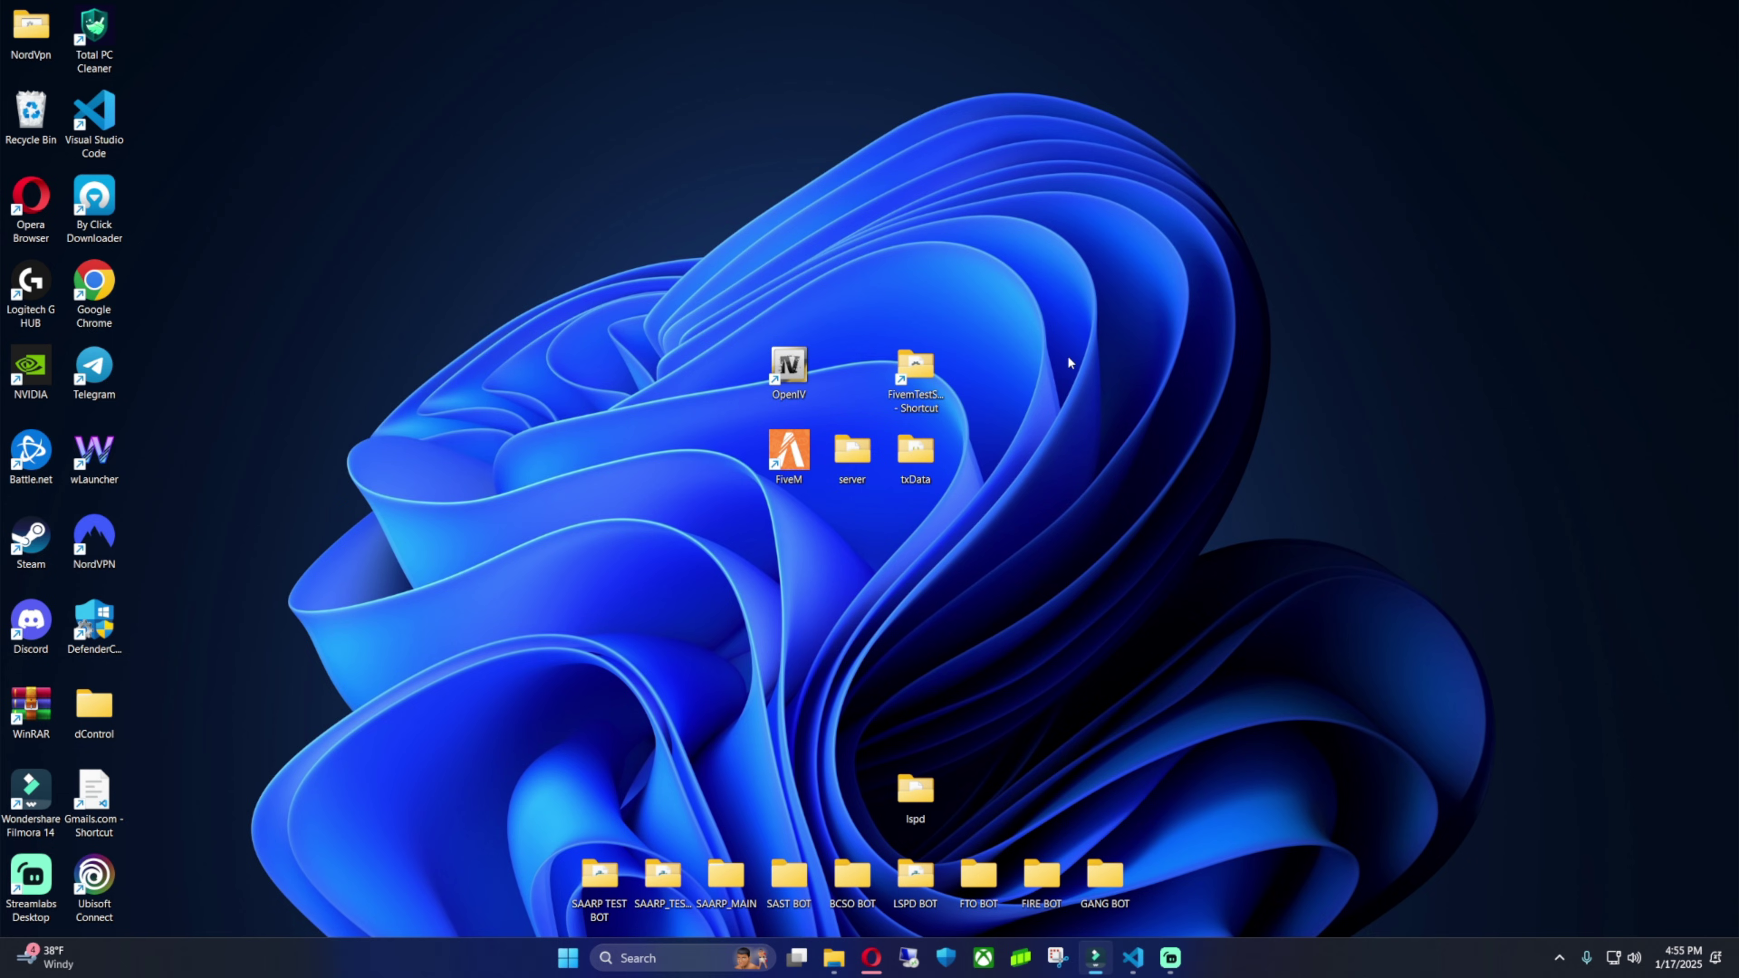
left_click_drag(1095, 532, 787, 346)
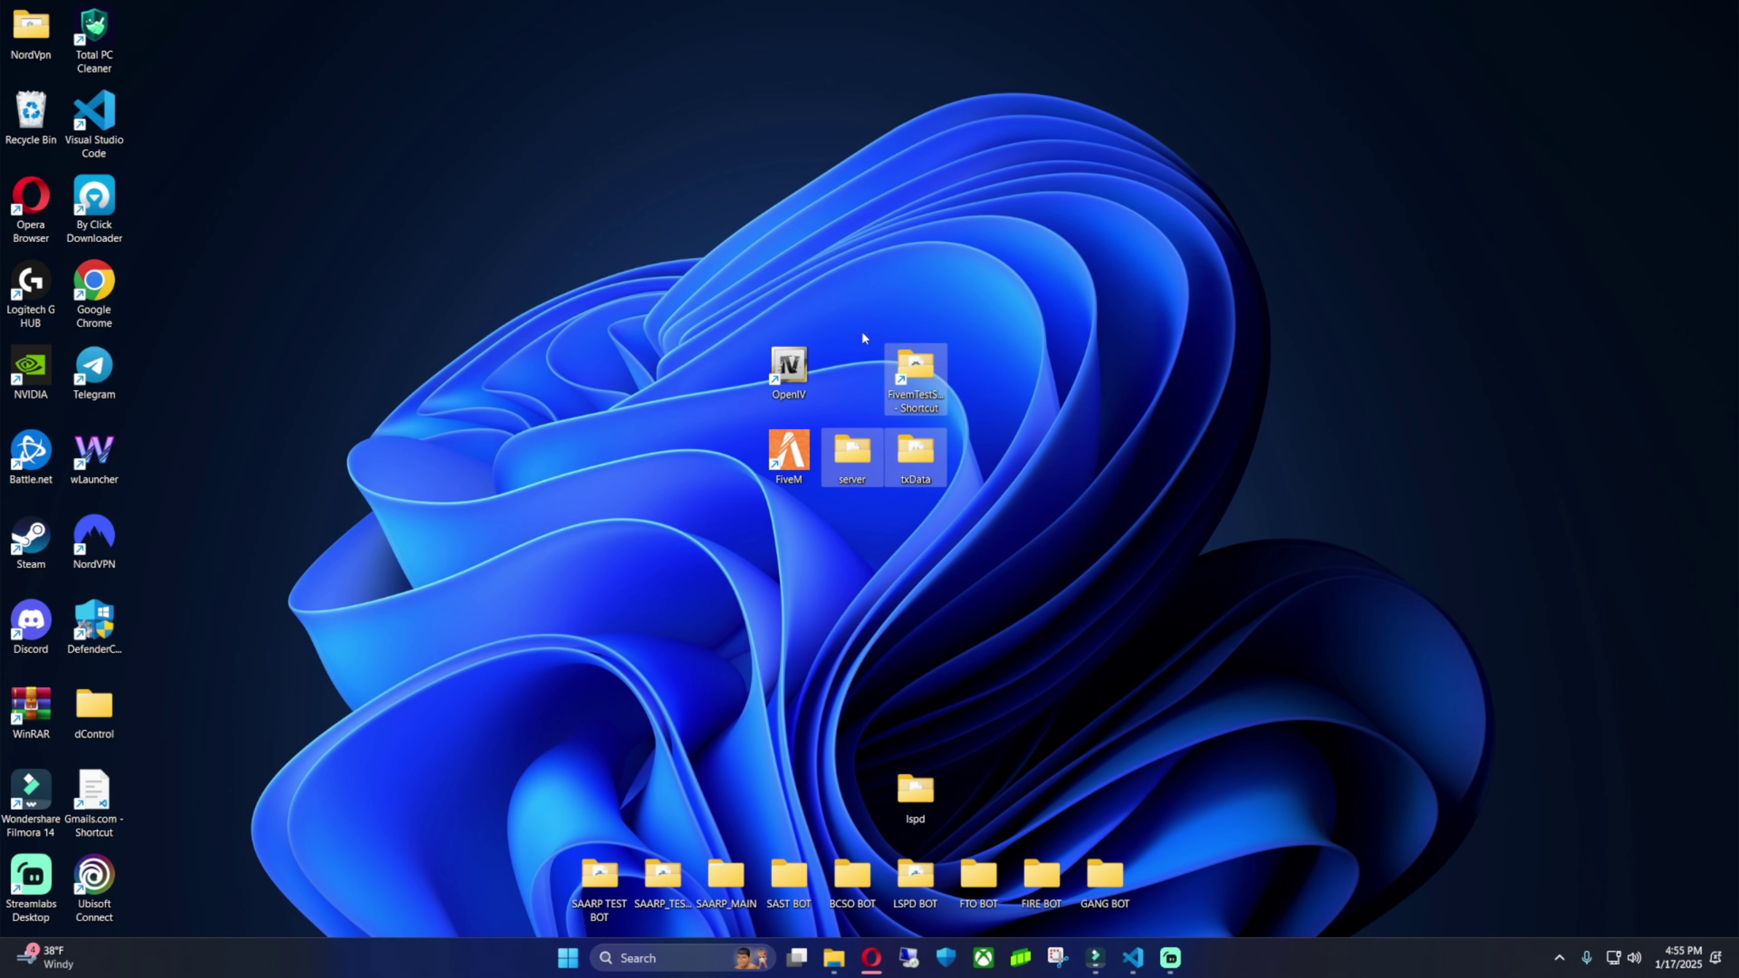
left_click(1005, 373)
left_click(915, 455)
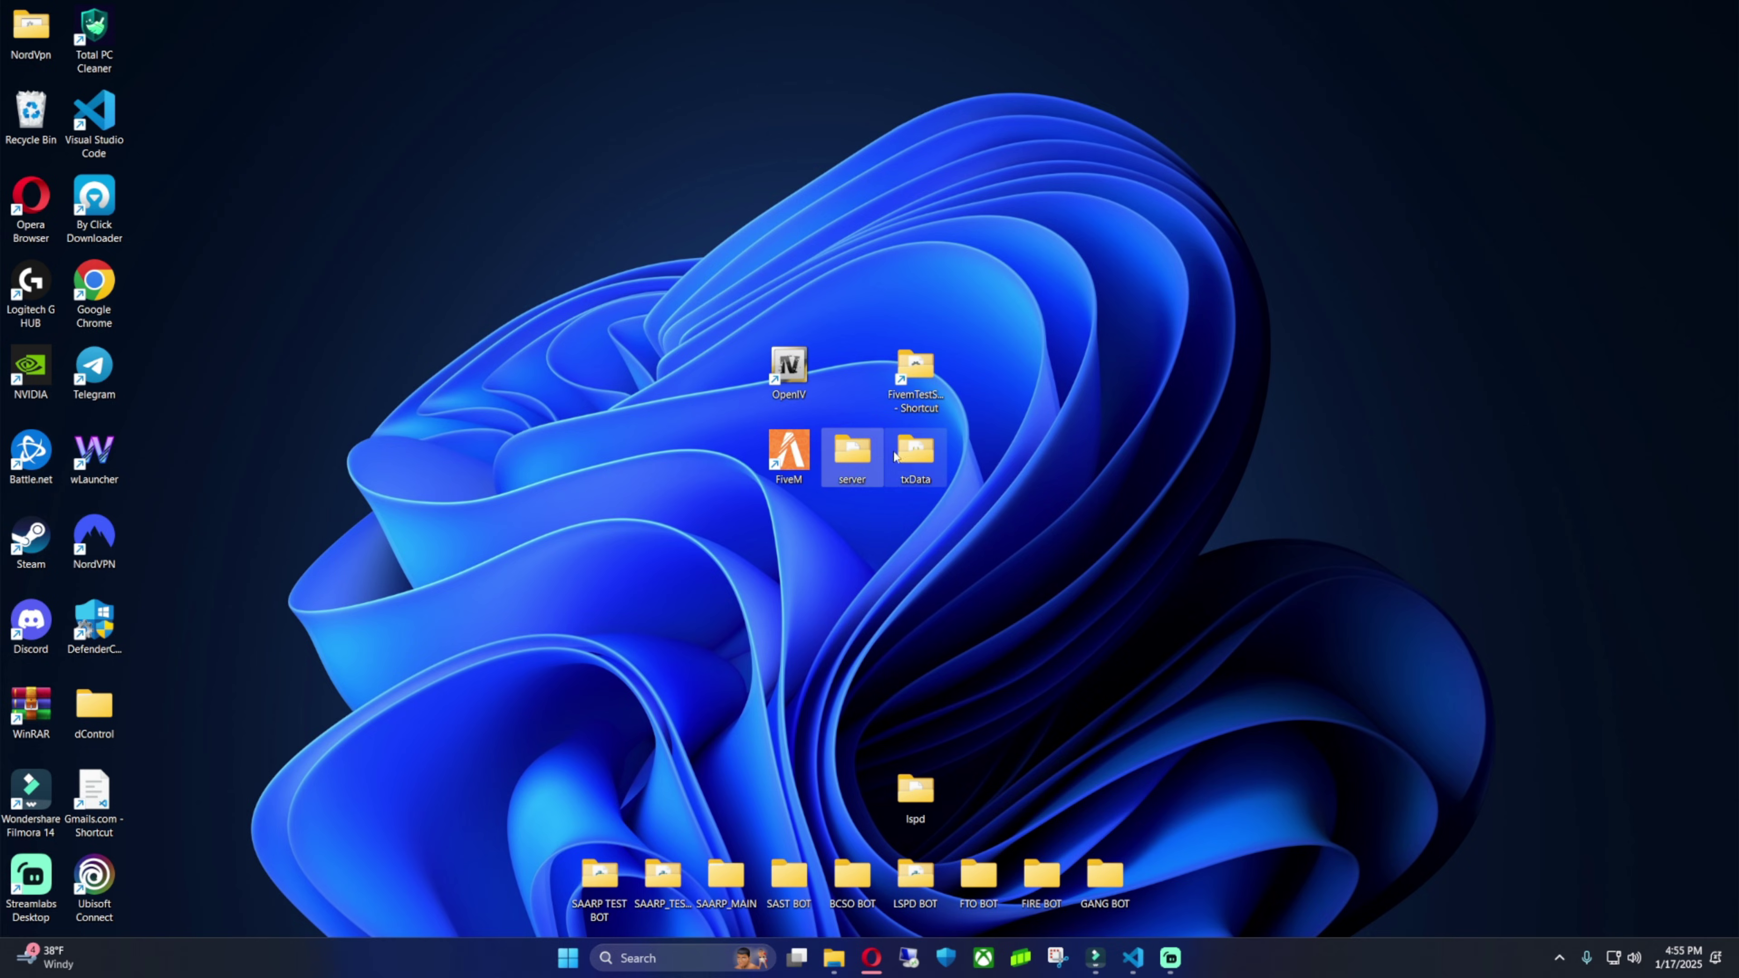
double_click(917, 370)
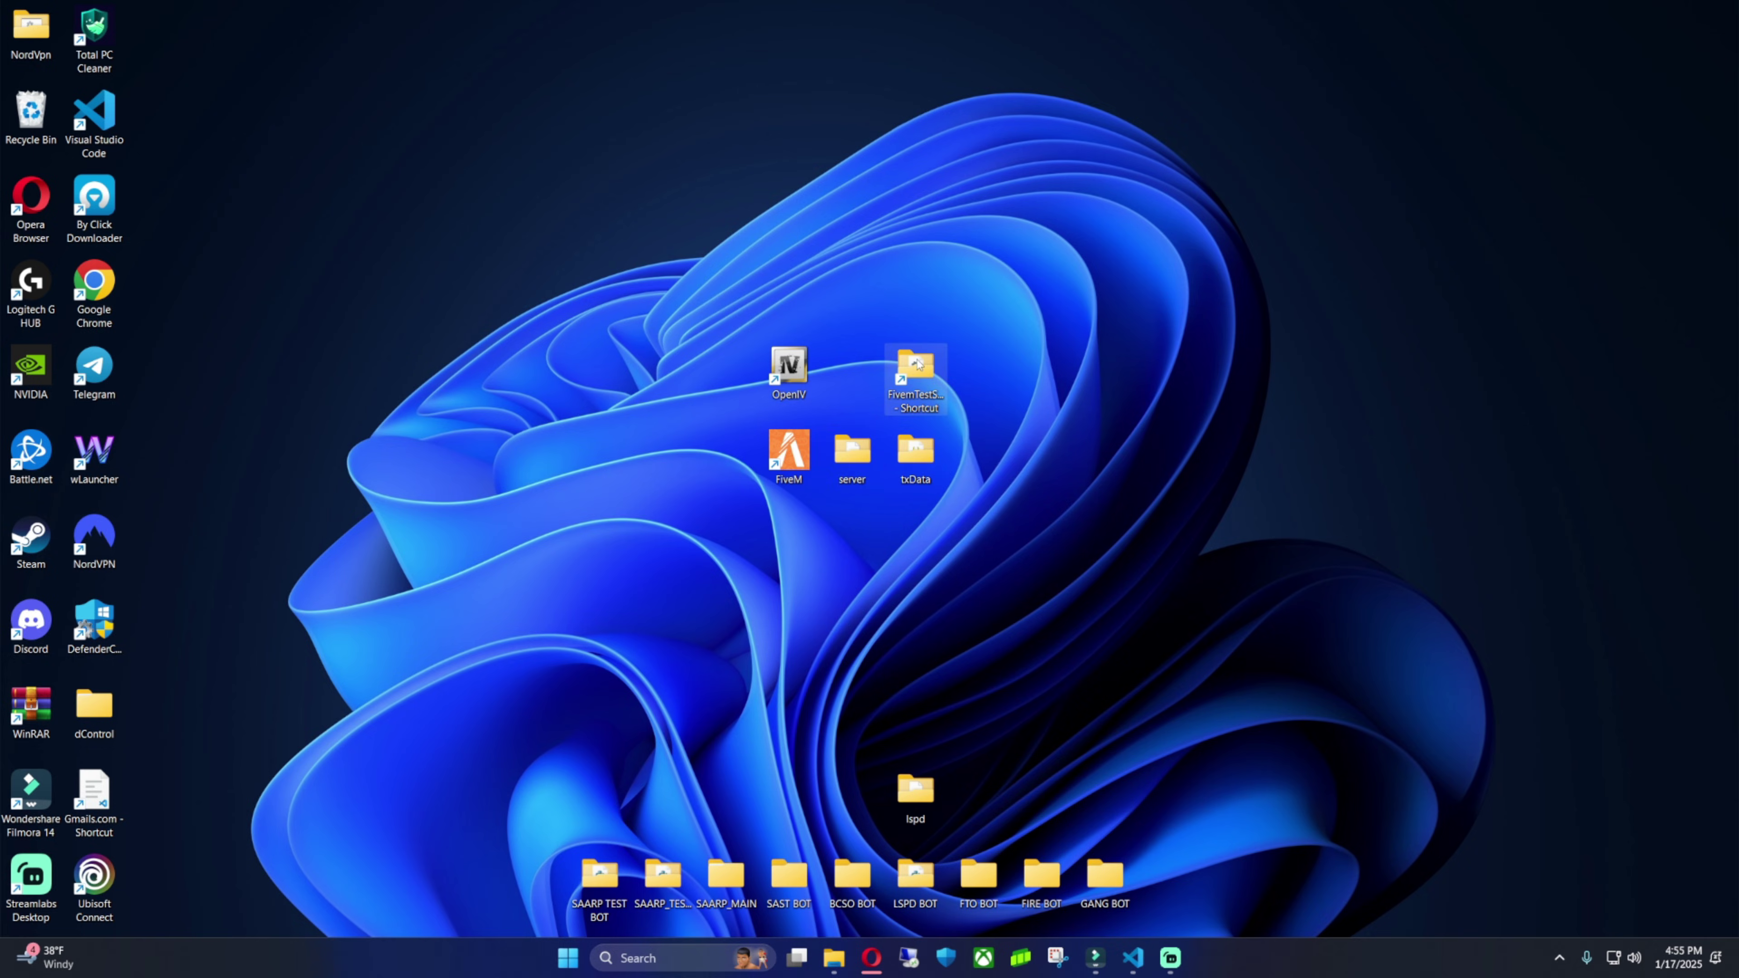
left_click(216, 193)
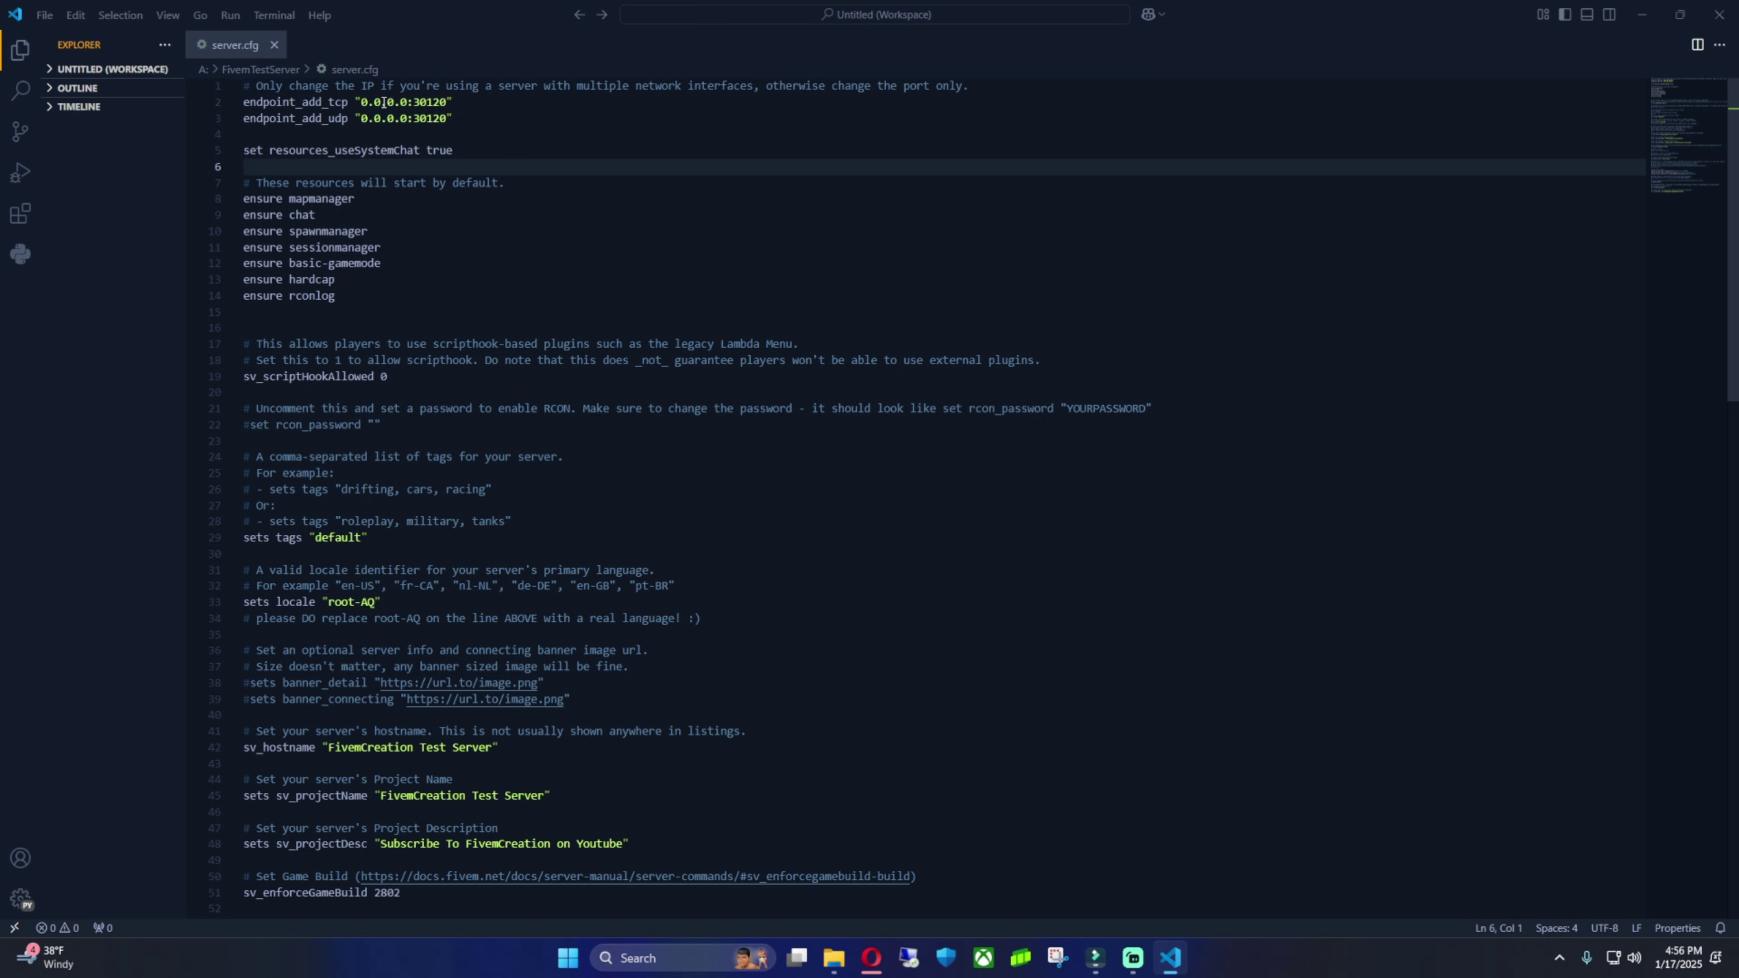
Launch Windows Defender Firewall with Advanced Security from a 'windo' Start search and maximize it
left_click(709, 958)
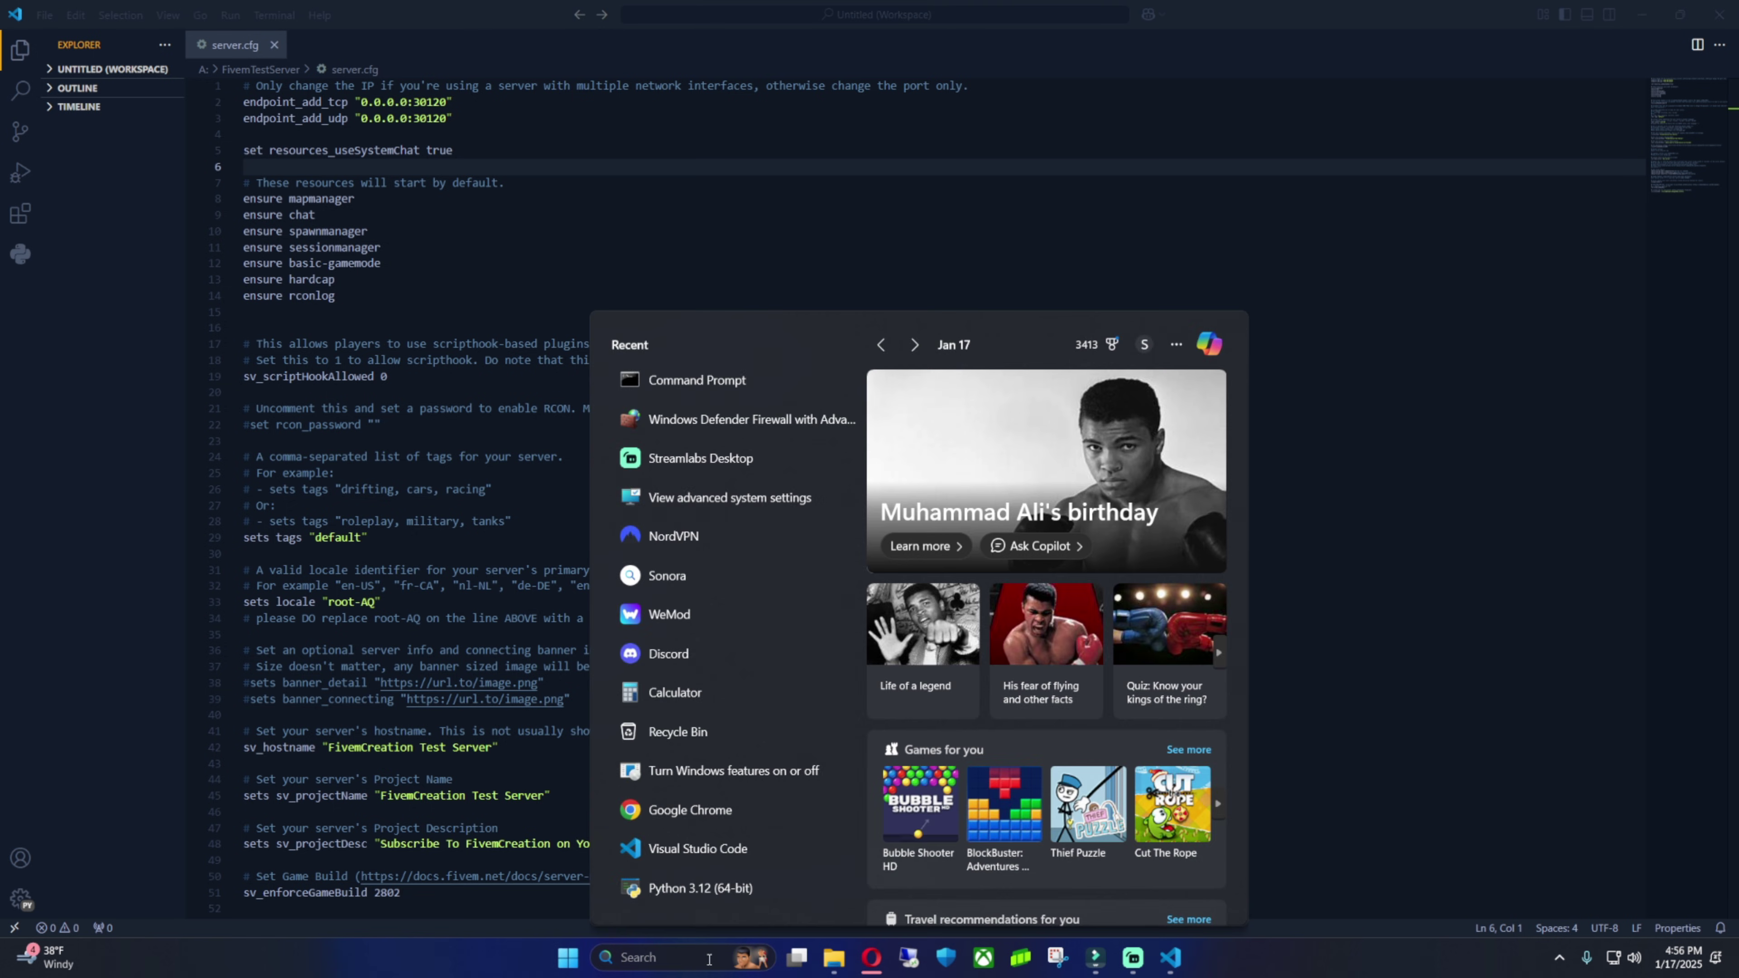
type("windo")
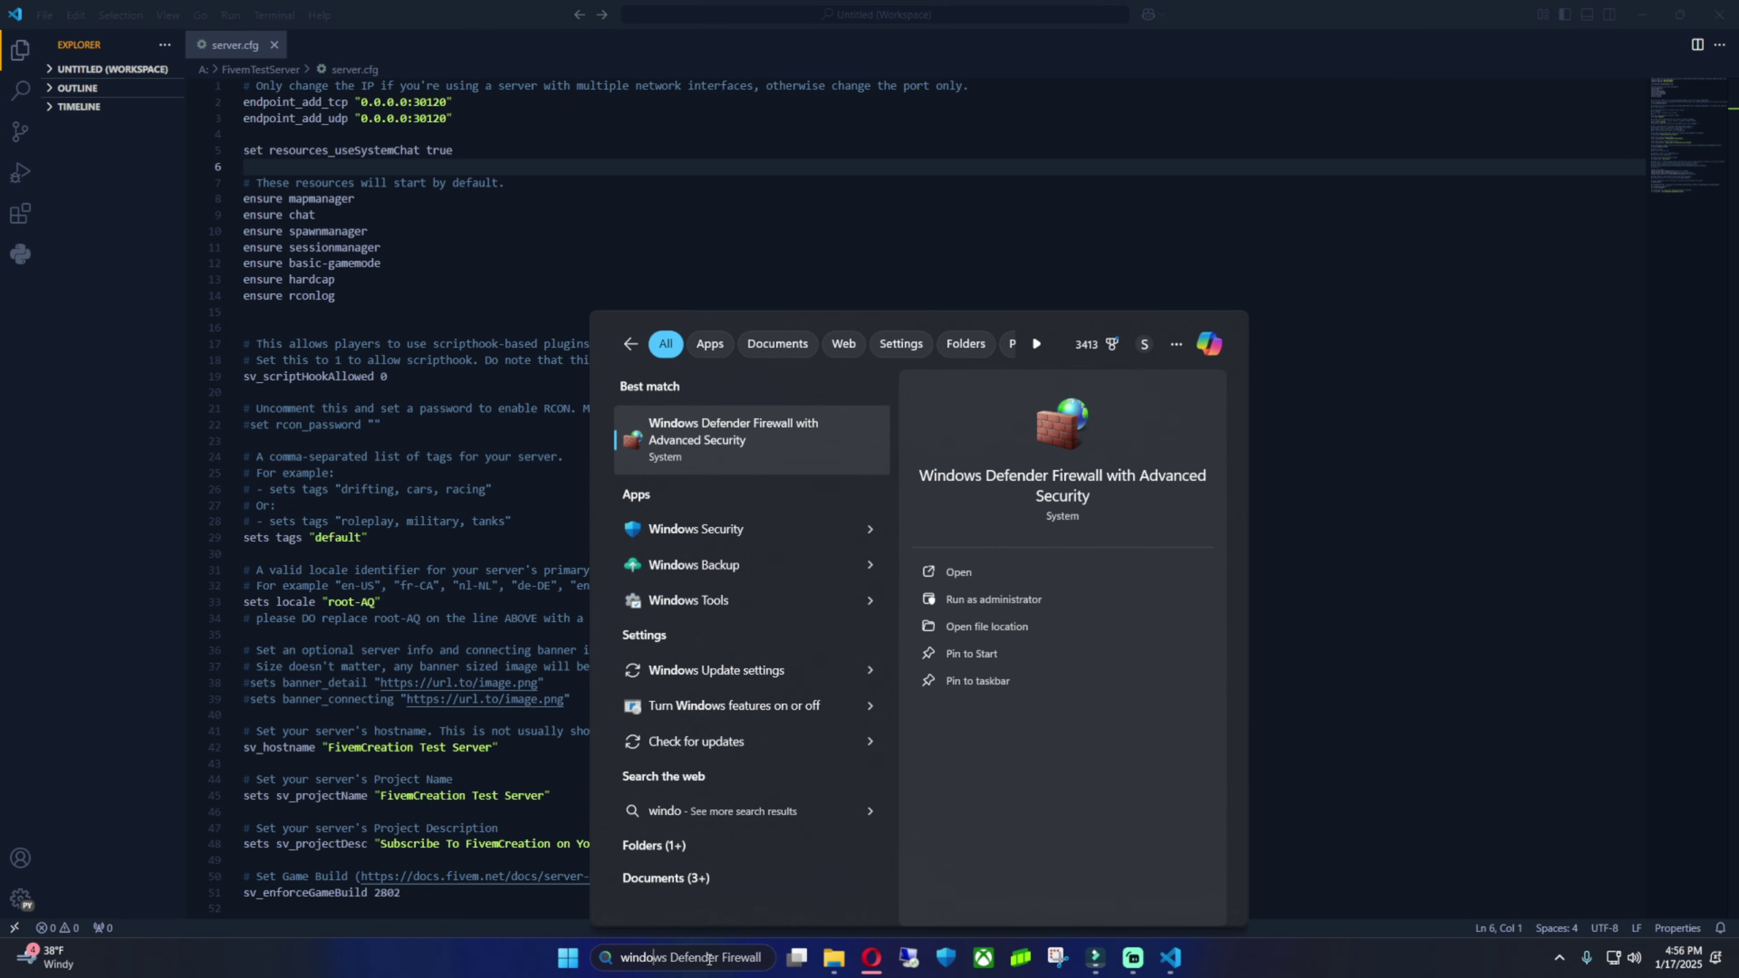
left_click(986, 570)
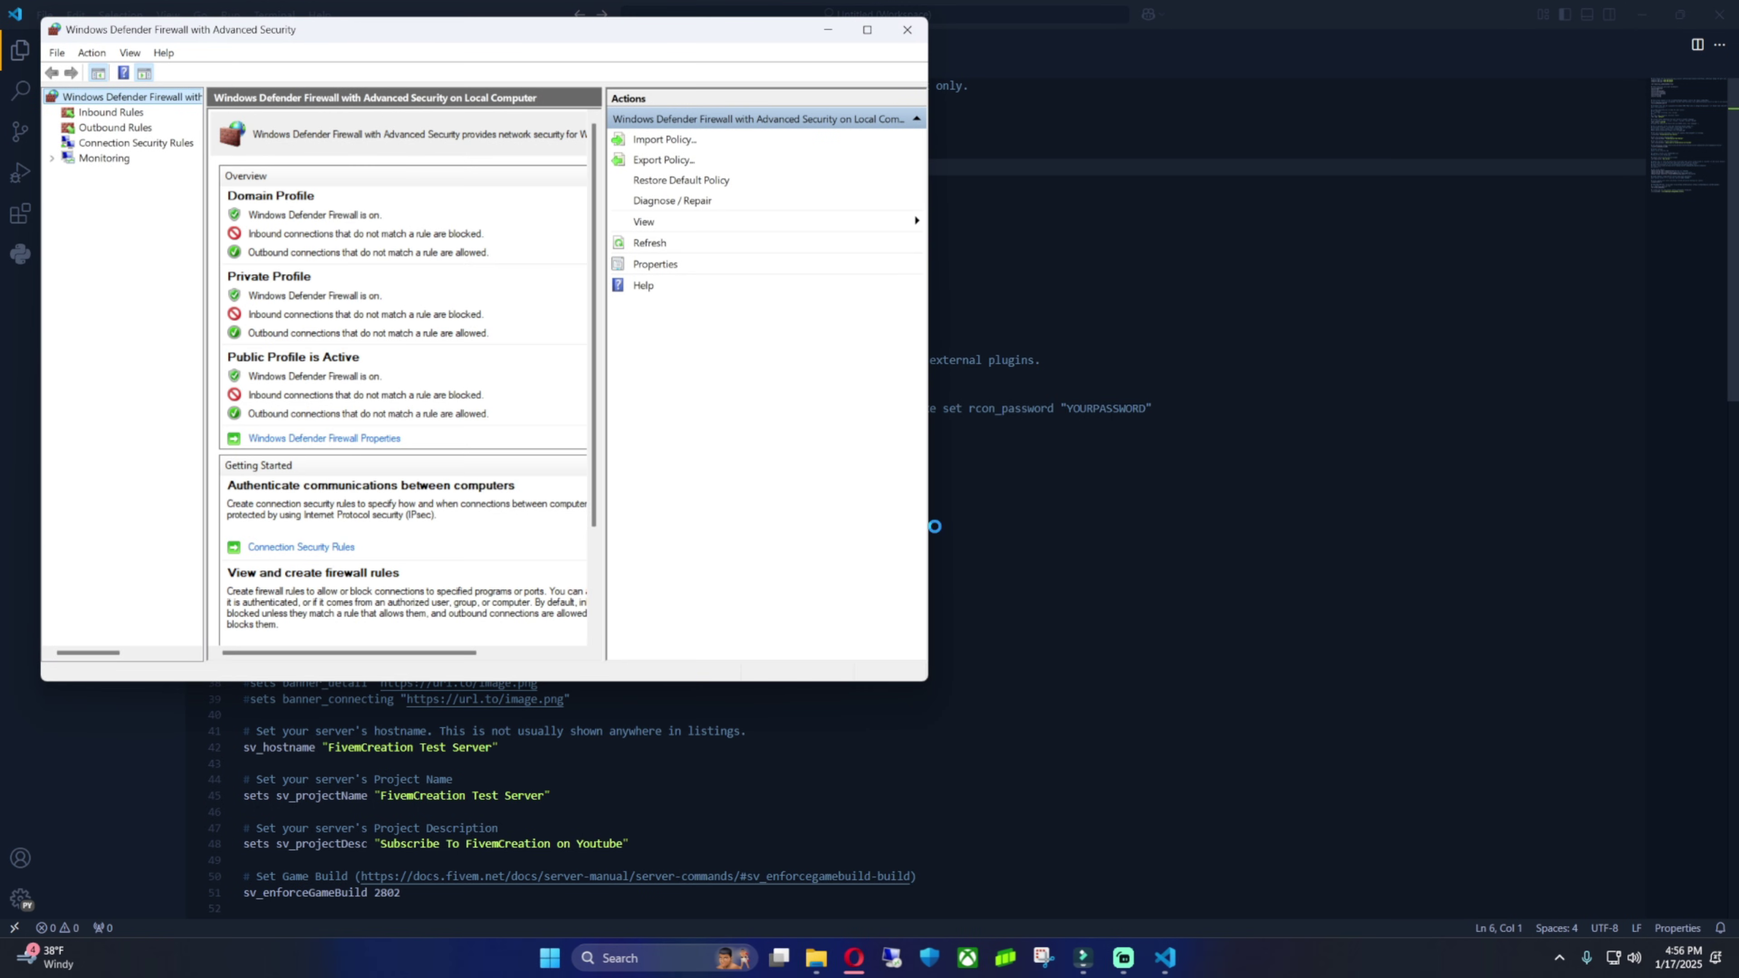
left_click_drag(630, 38, 939, 79)
left_click(1174, 76)
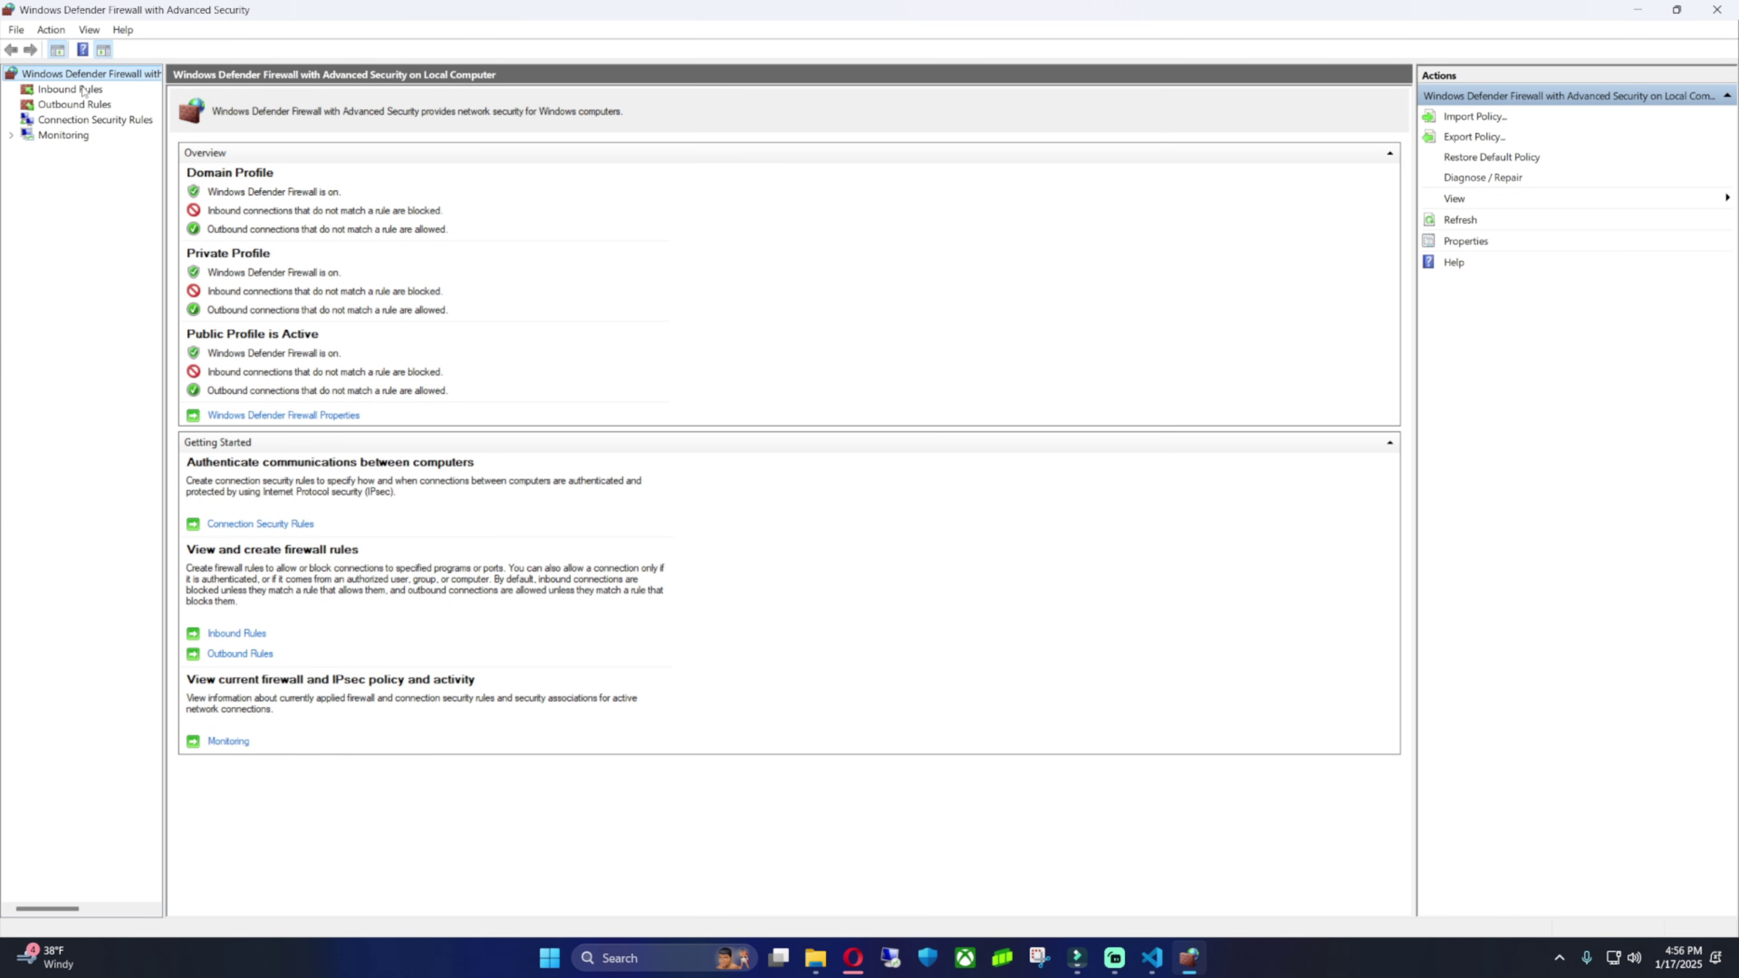
Create inbound Port rule FivemTestServerTCP: TCP local port 30120, Allow, all profiles
left_click(67, 91)
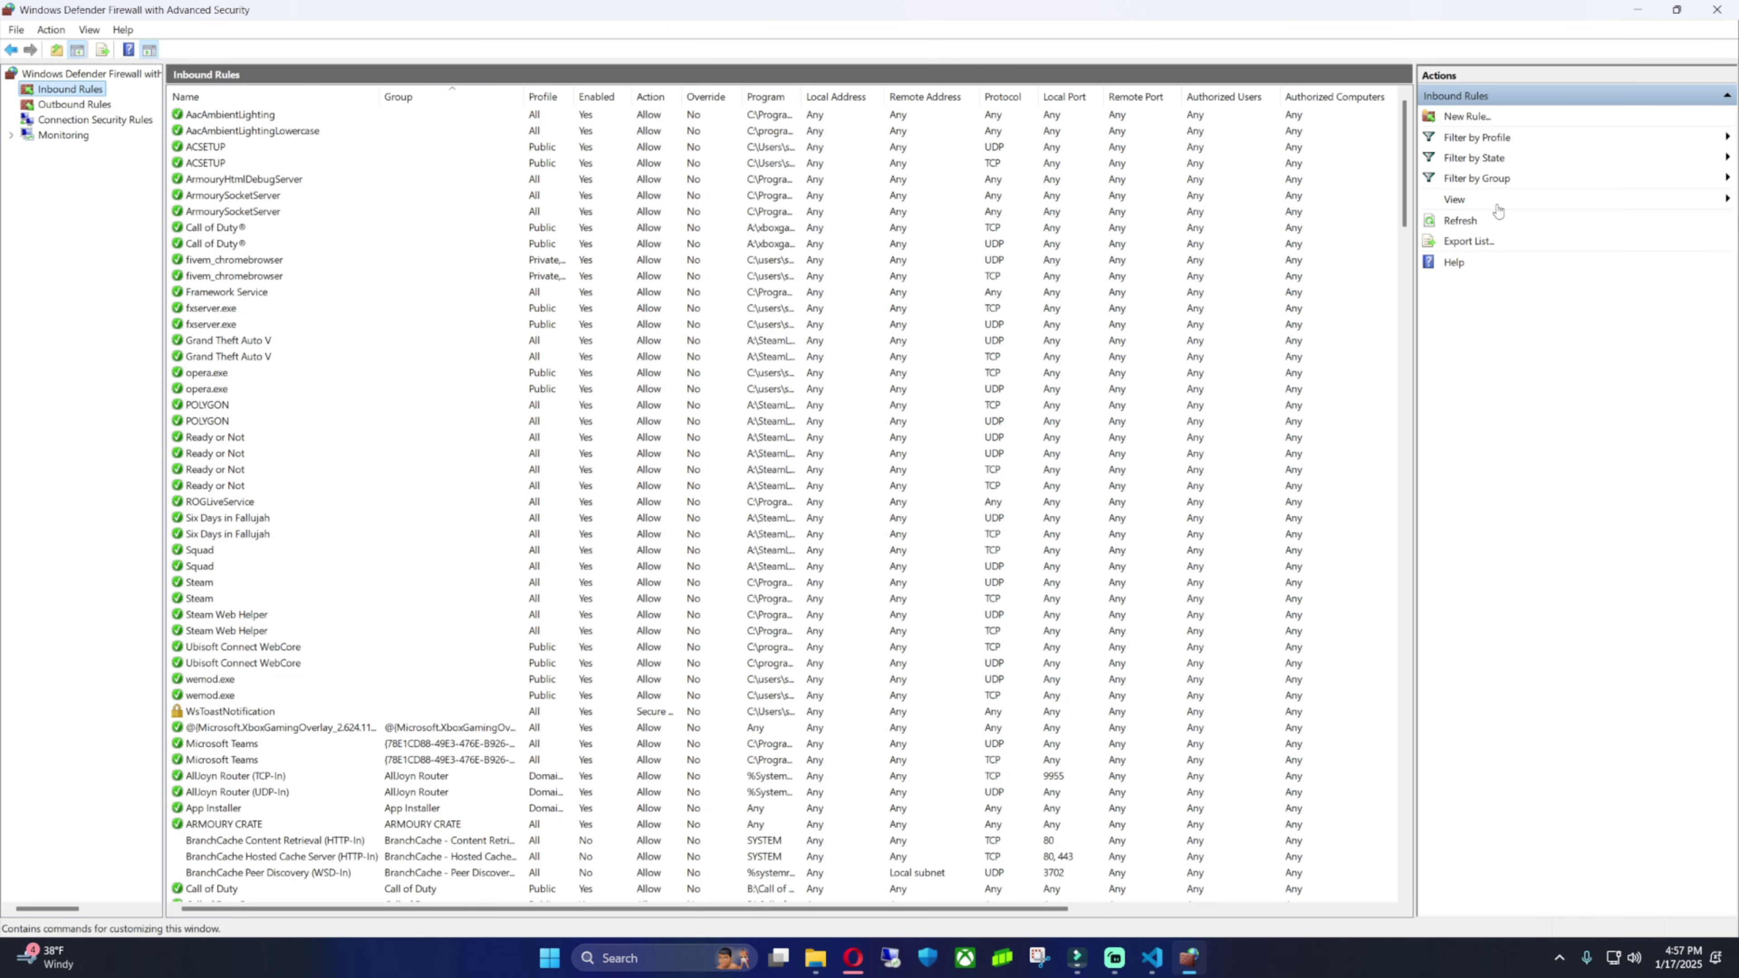
left_click(1470, 118)
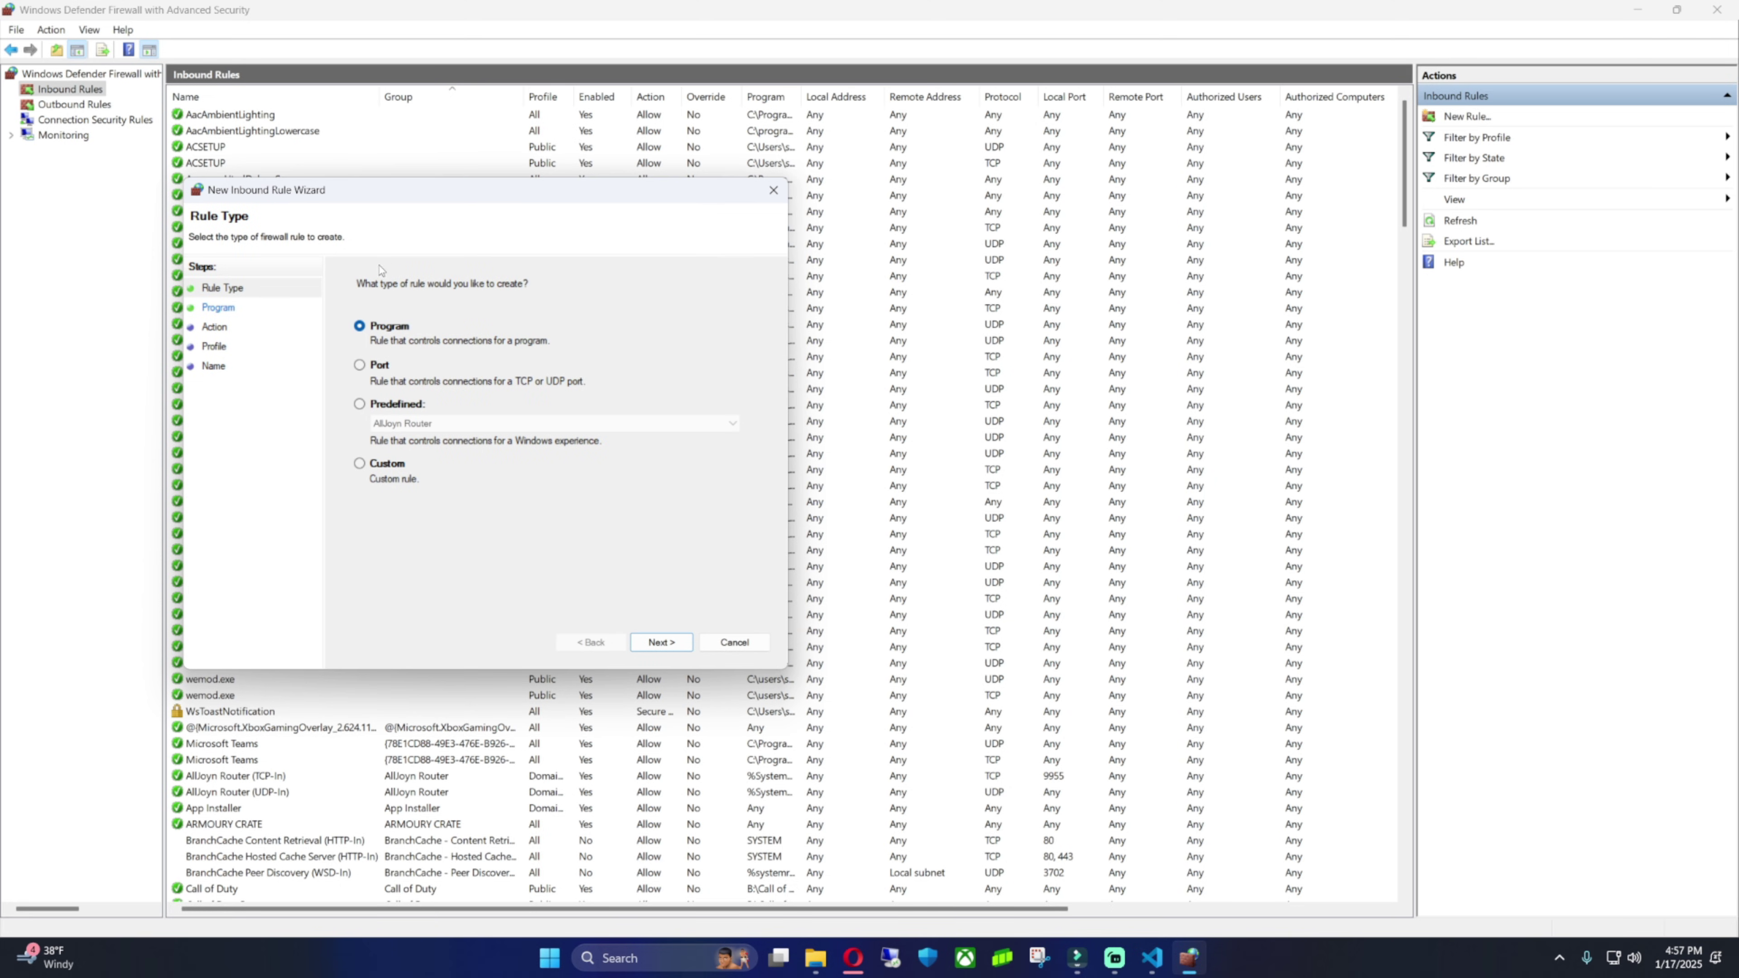
left_click(358, 366)
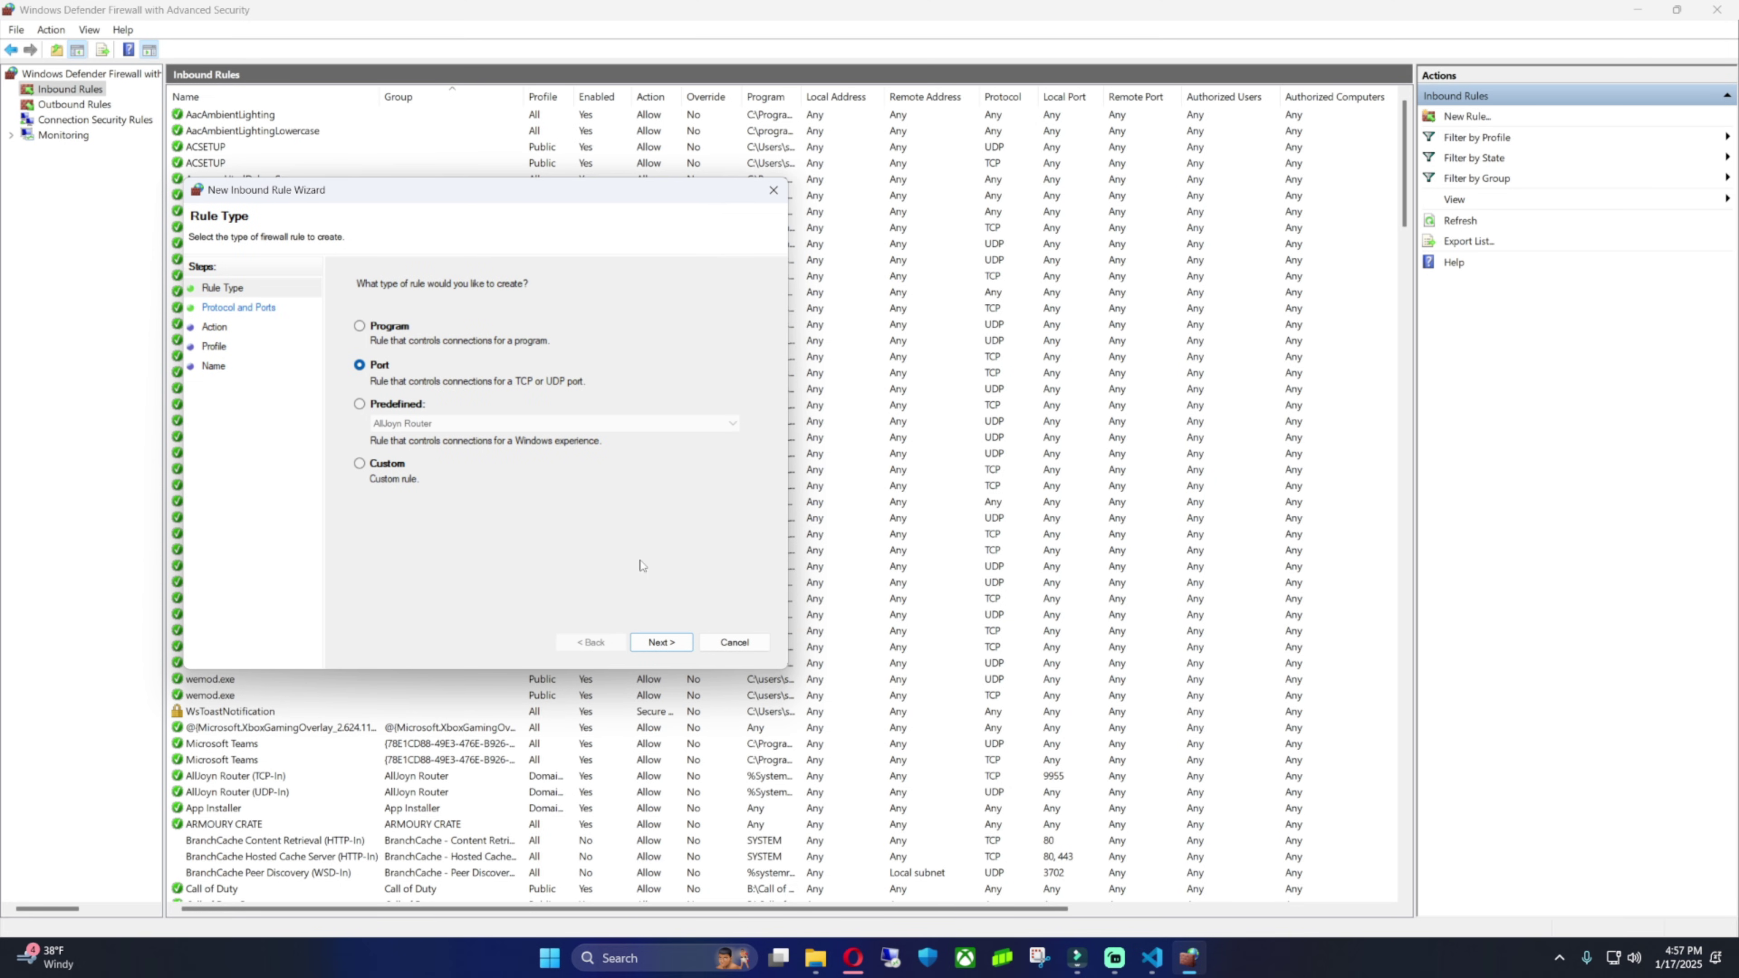
left_click(663, 644)
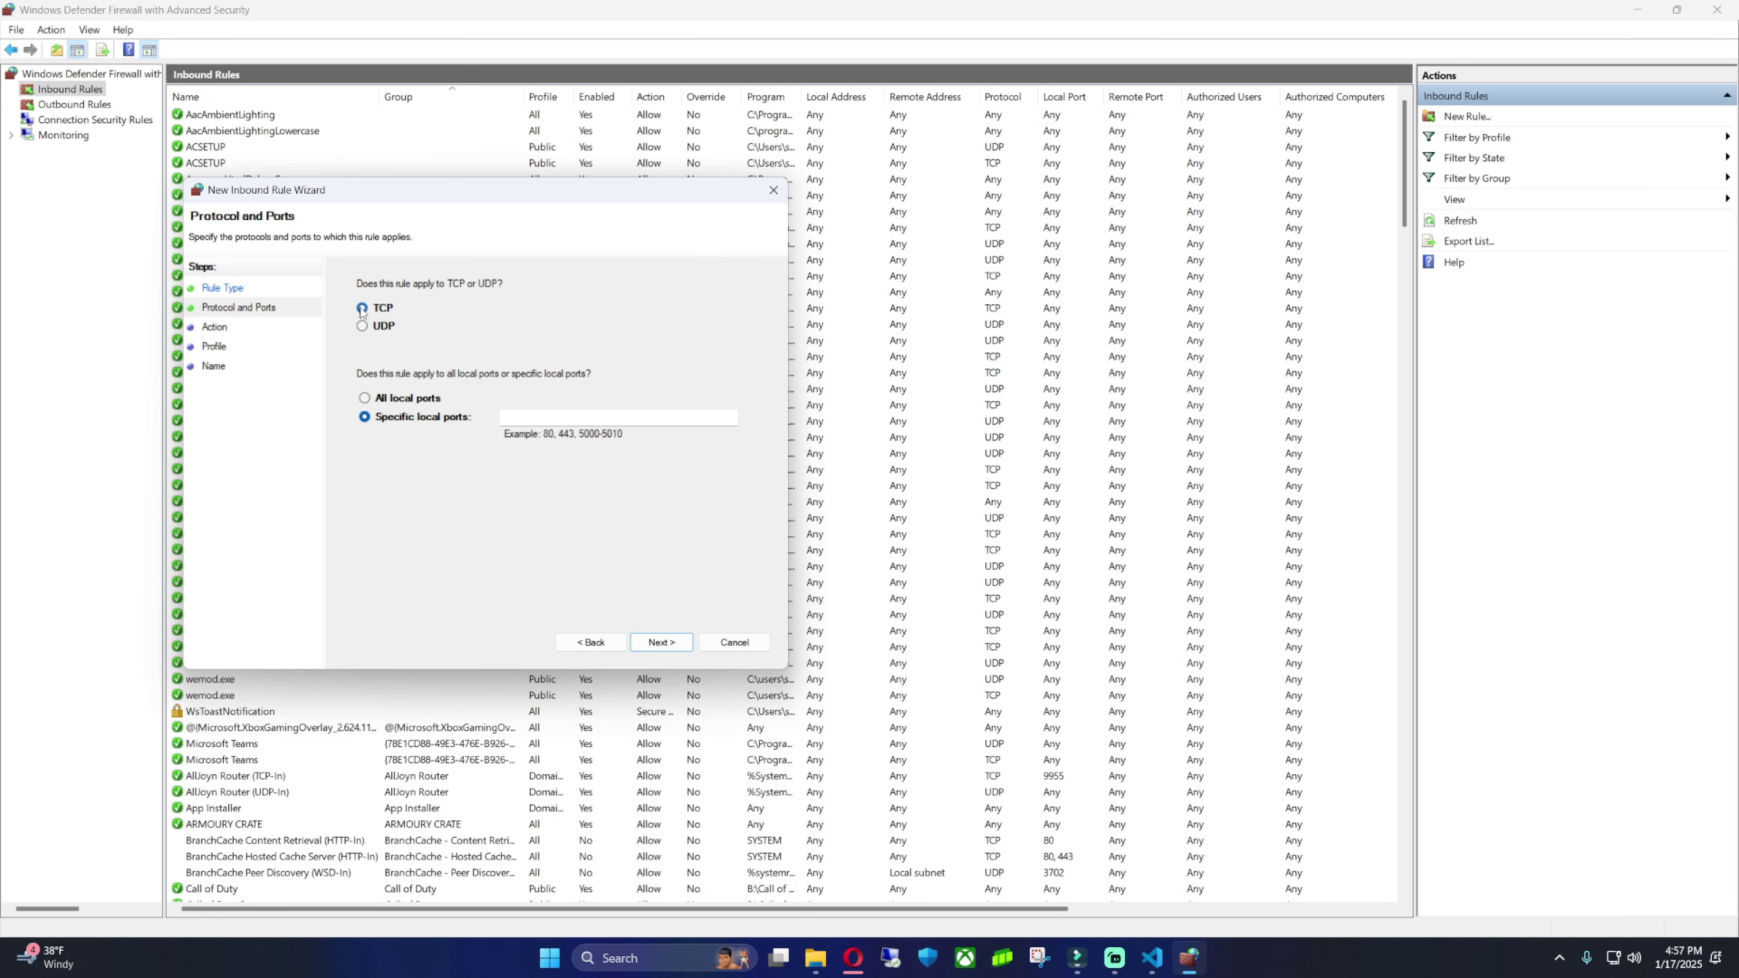
left_click(555, 419)
type("3000")
left_click(678, 647)
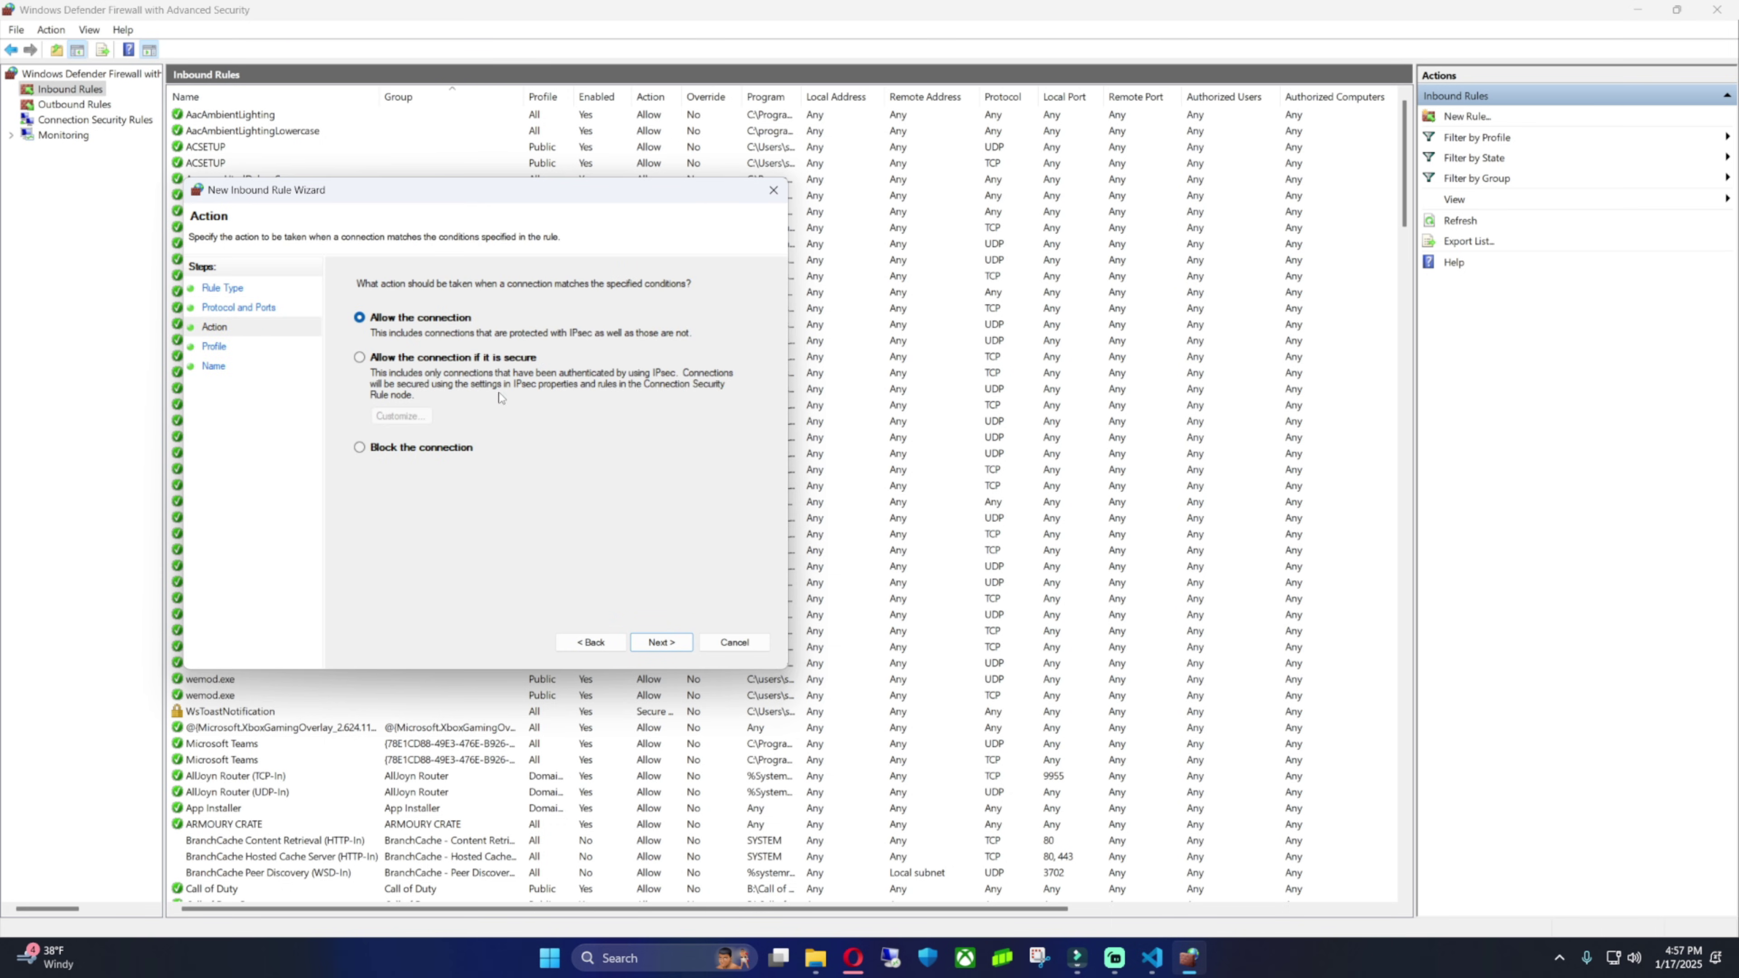
left_click(659, 645)
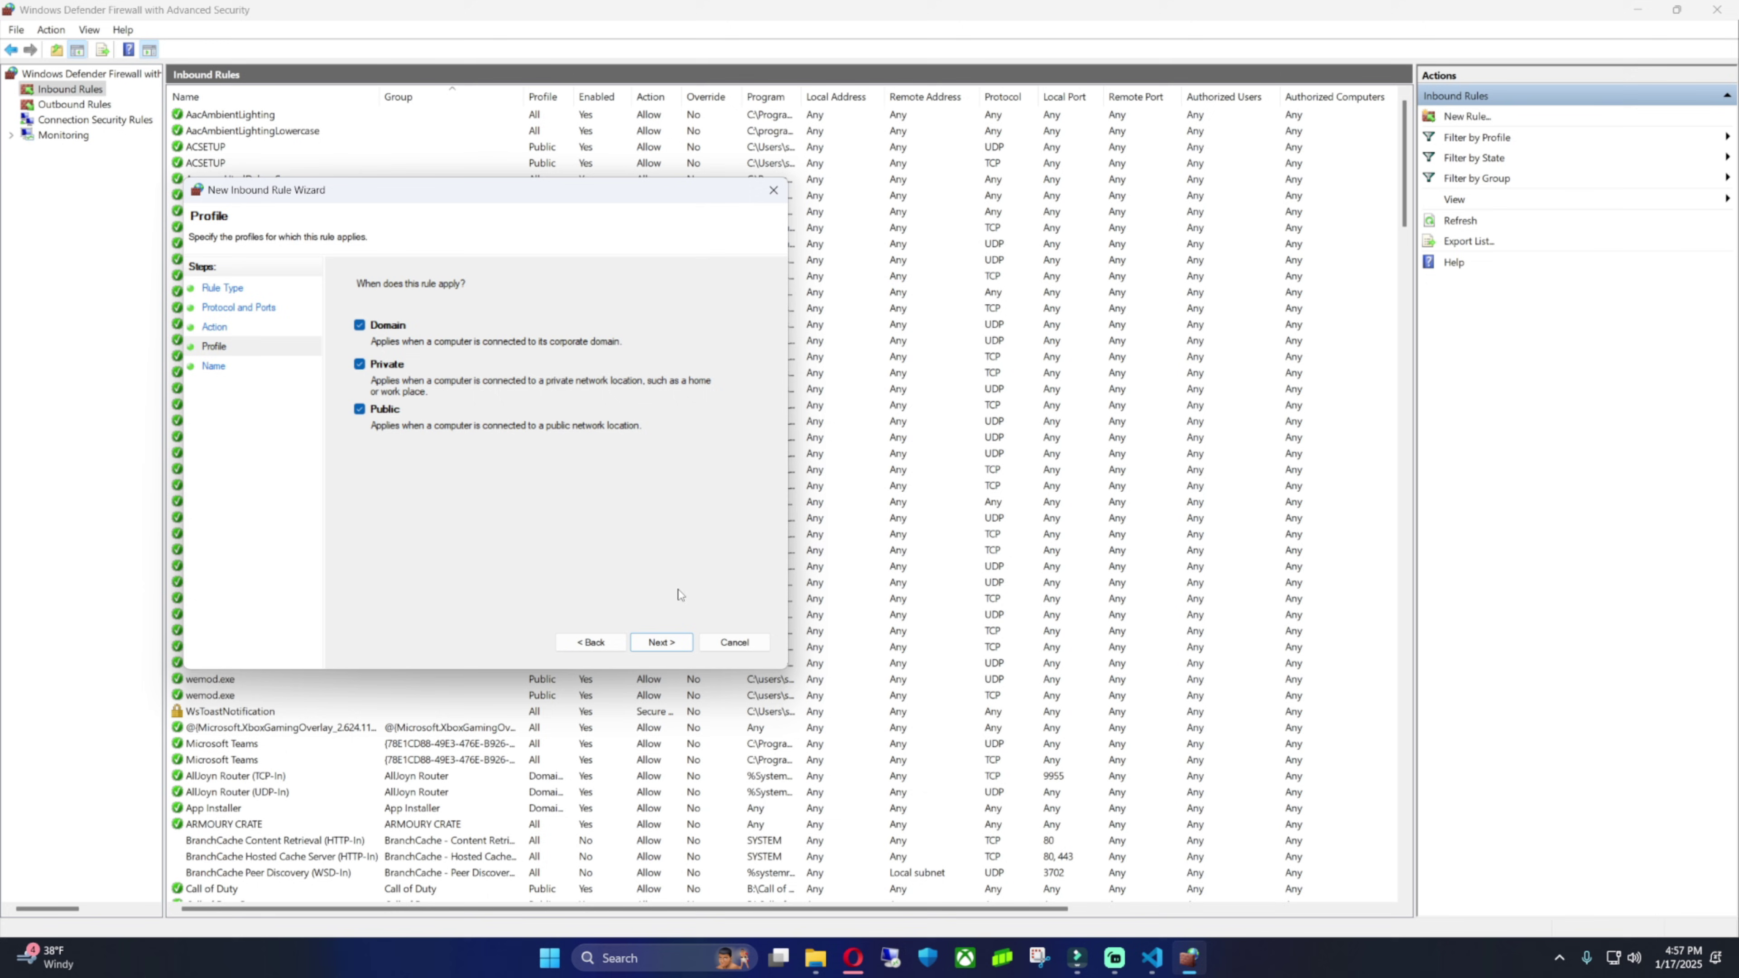
left_click(661, 643)
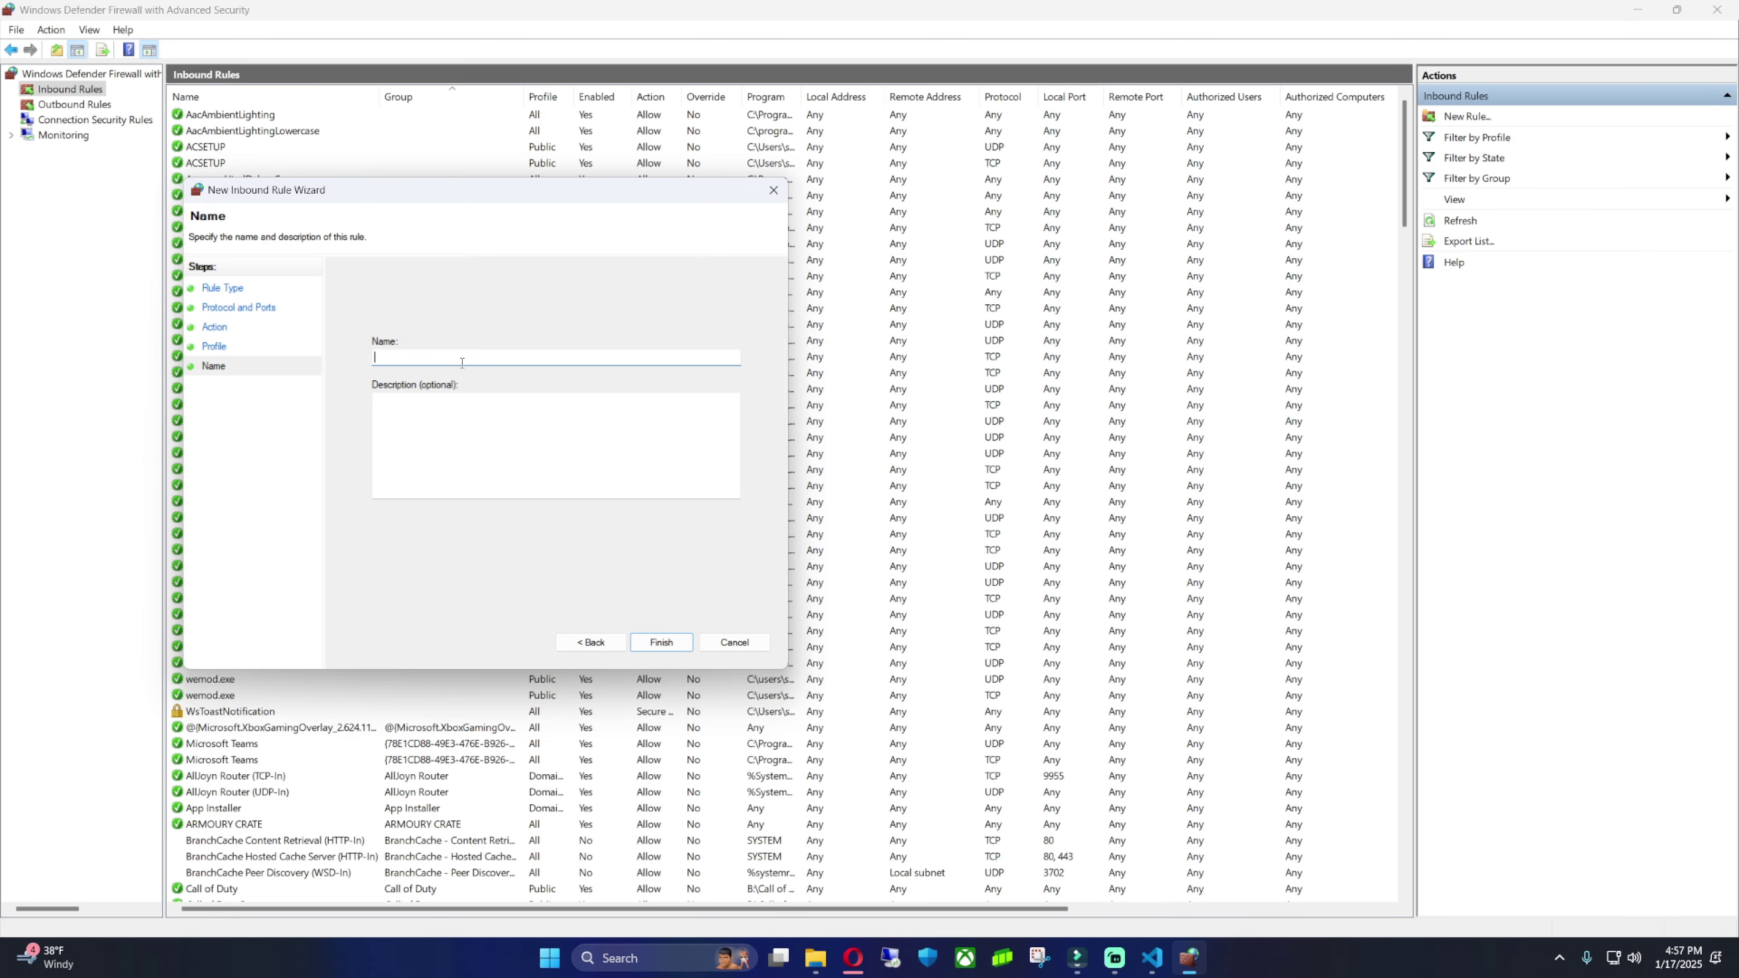
type("FivemTestServerTCP")
left_click(661, 641)
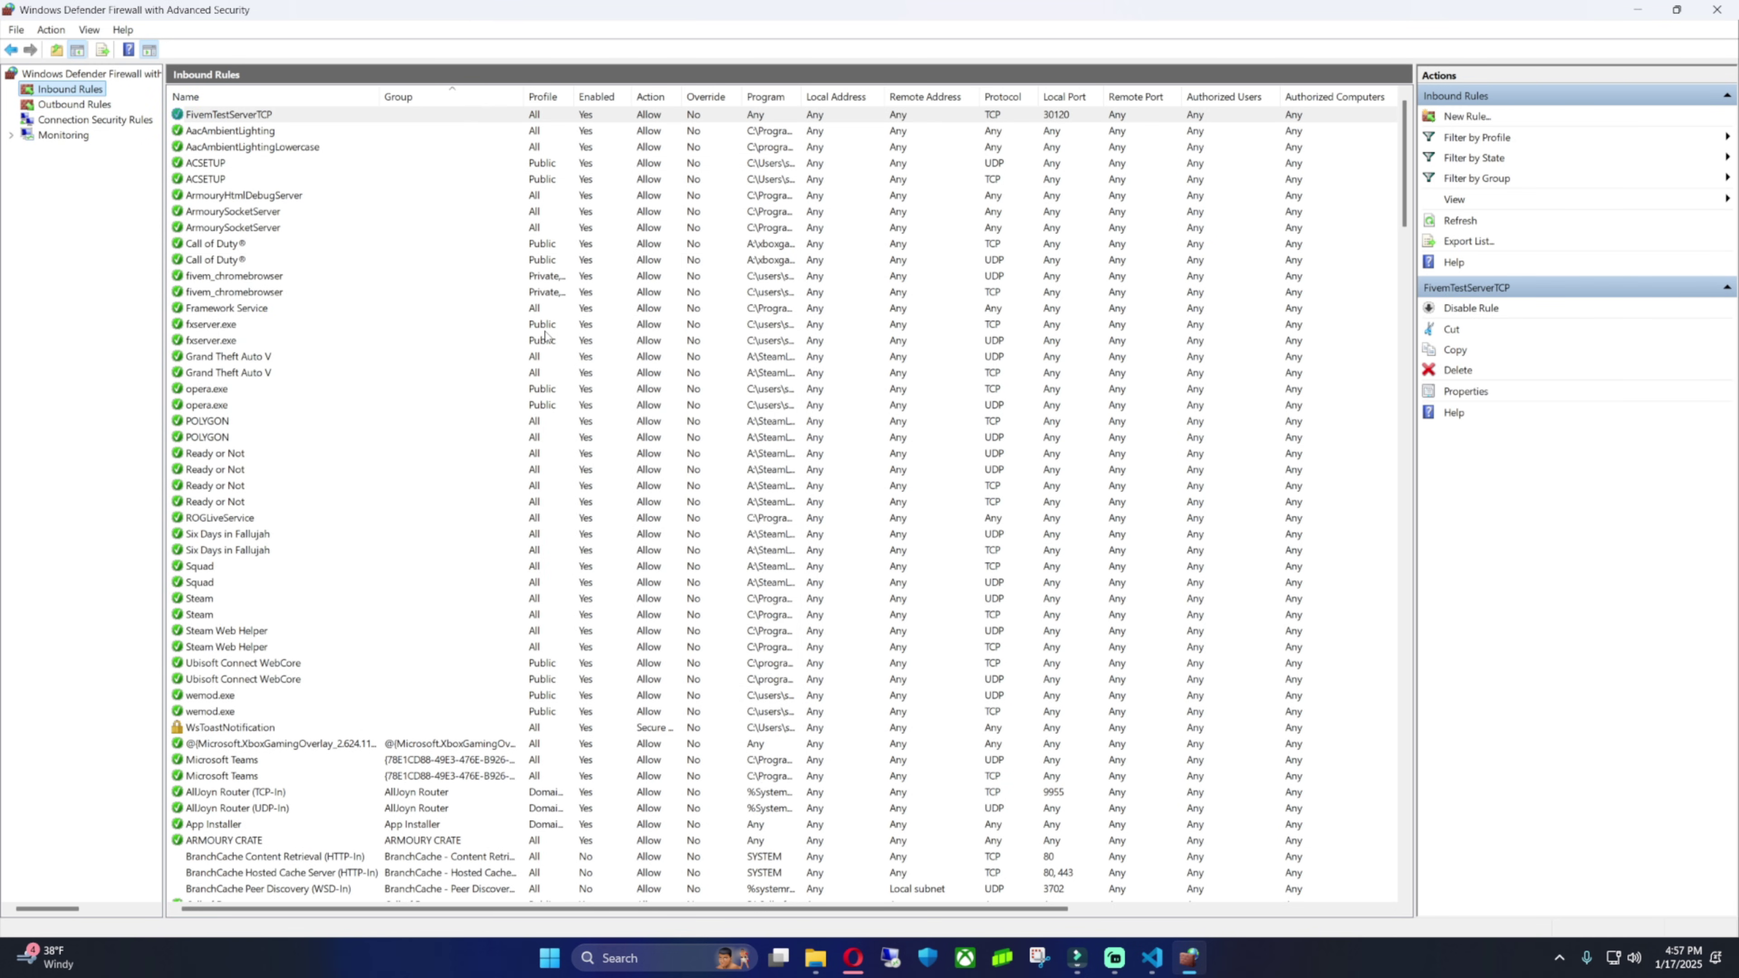
Create inbound Port rule FivemTestServerUDP: UDP local port 30120, Allow, all profiles
left_click(1472, 118)
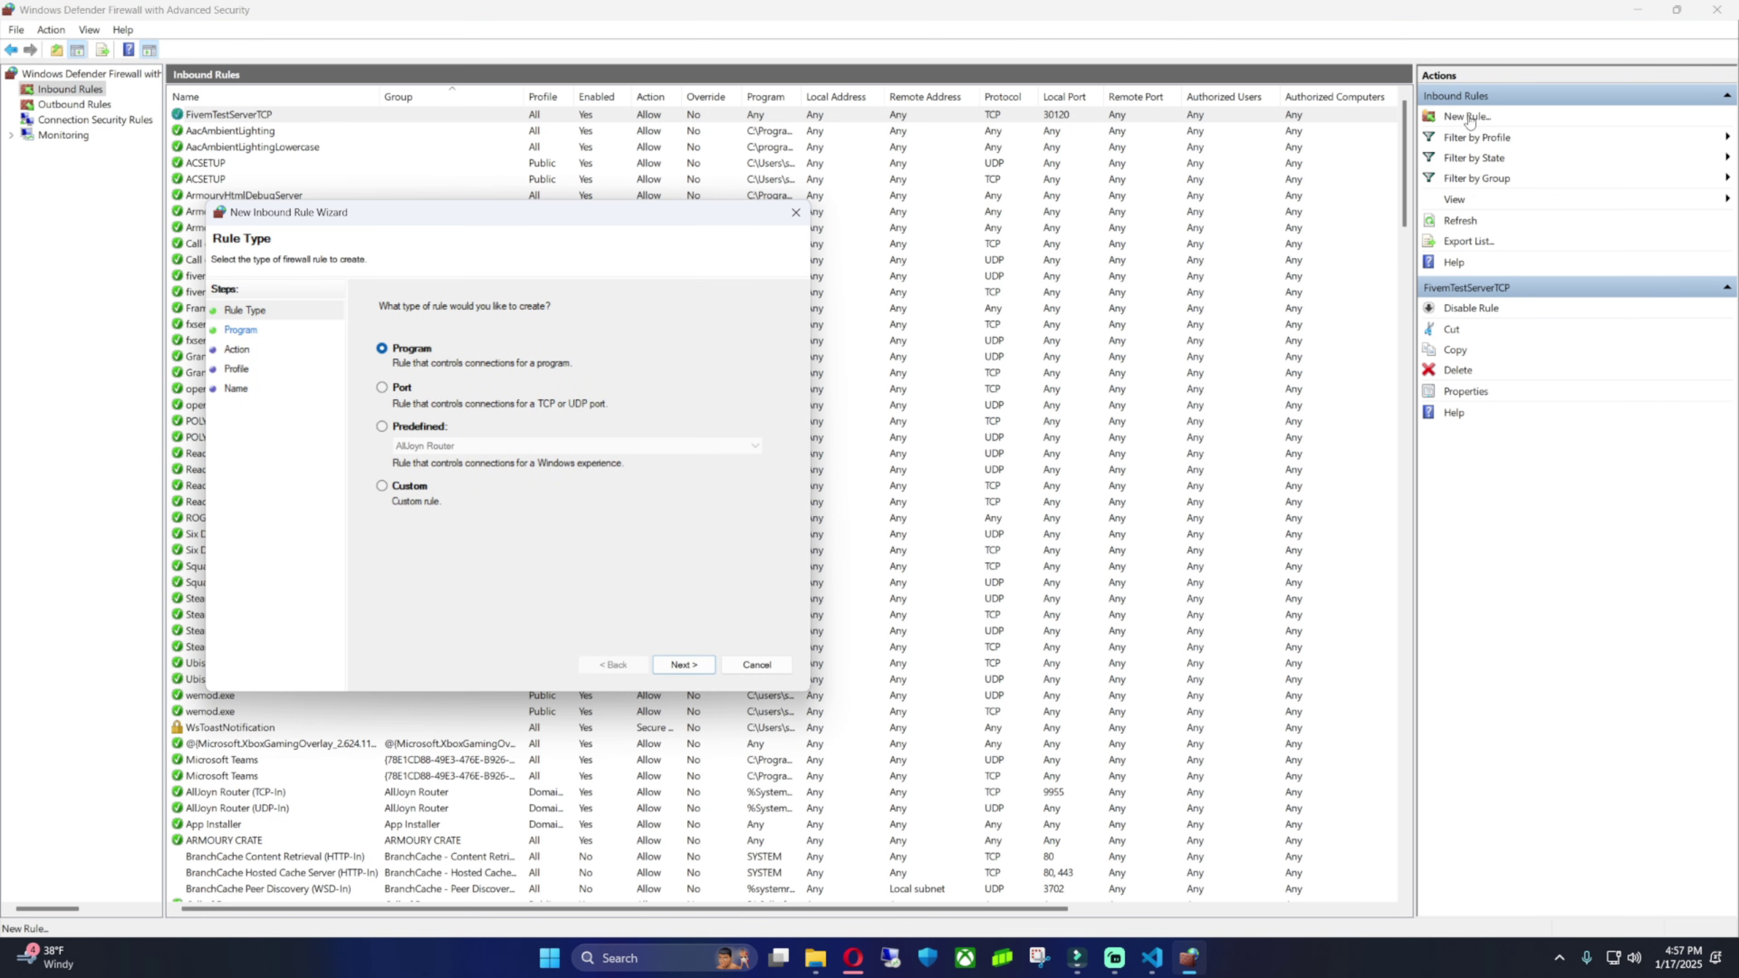
left_click(400, 389)
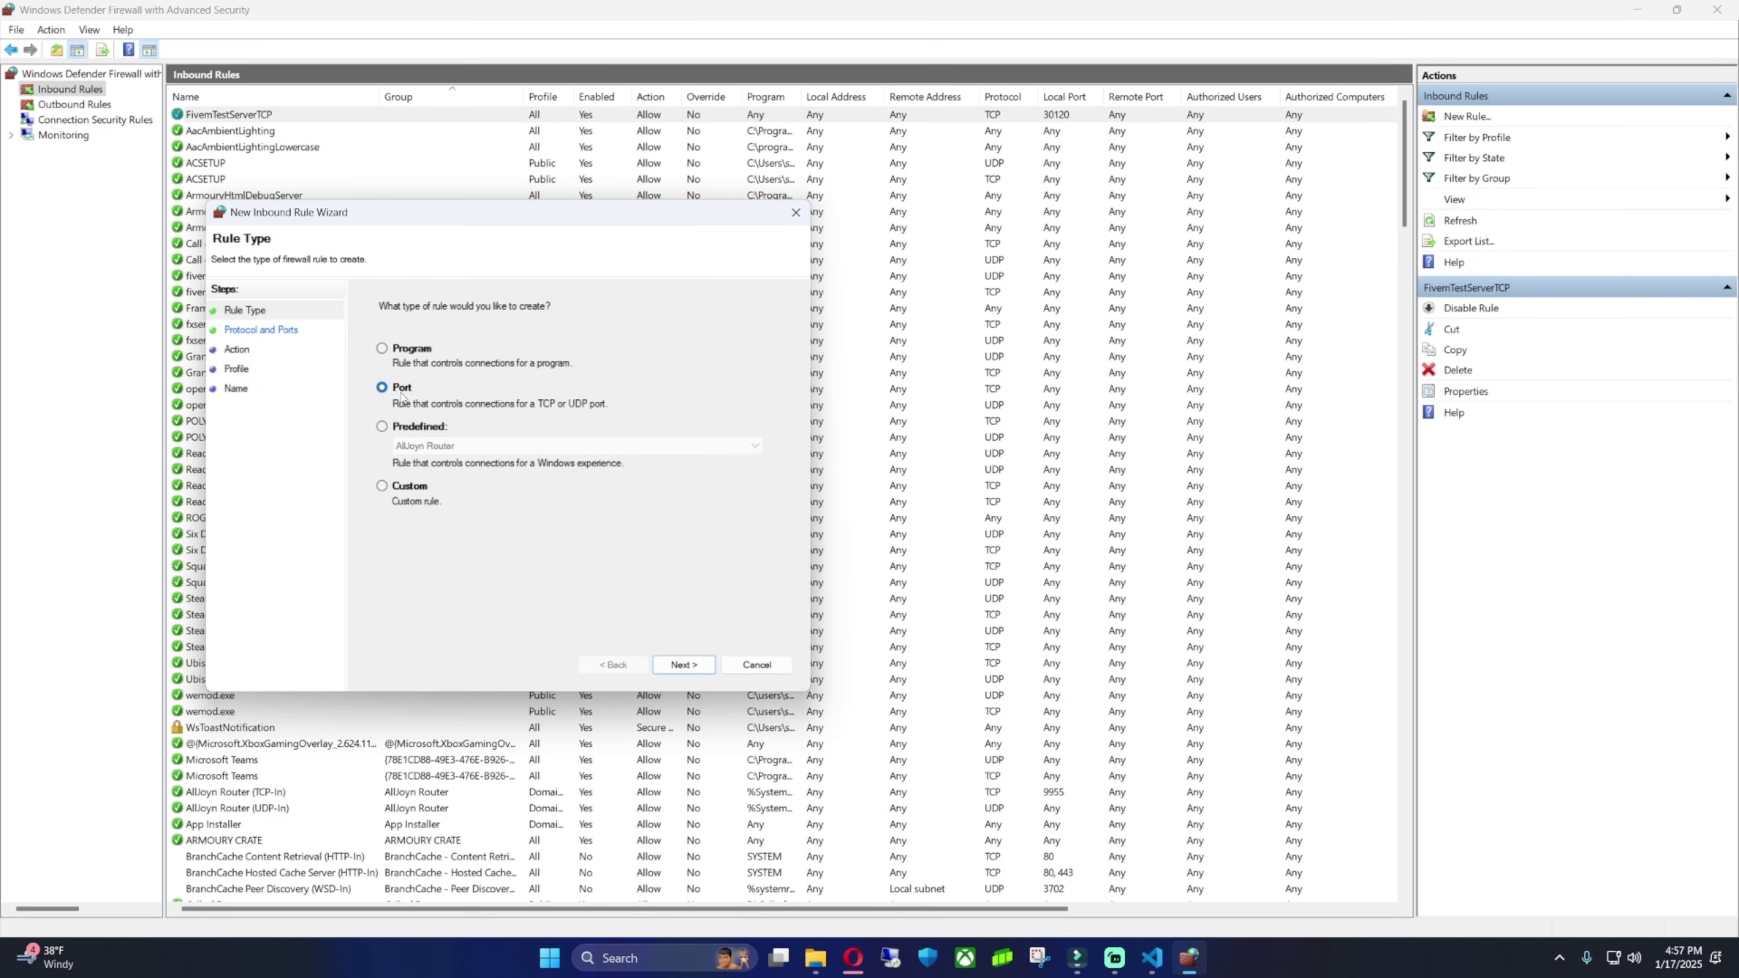
left_click(705, 659)
left_click(383, 349)
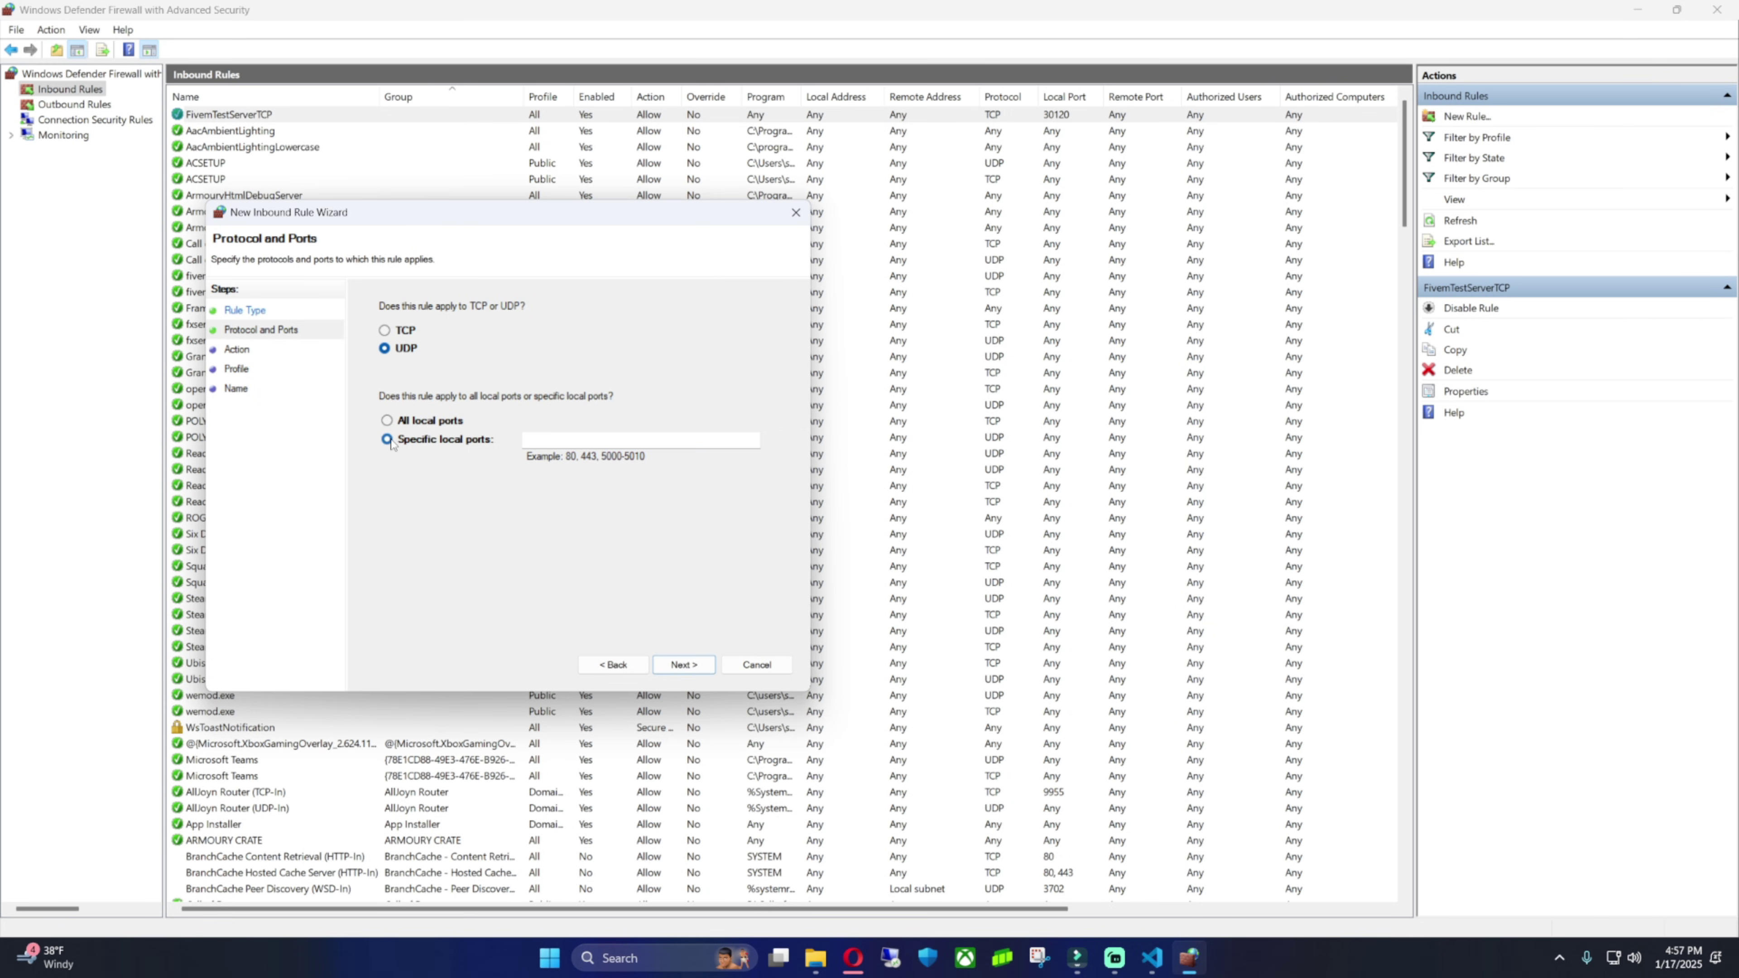
left_click(556, 438)
type("30120")
left_click(703, 670)
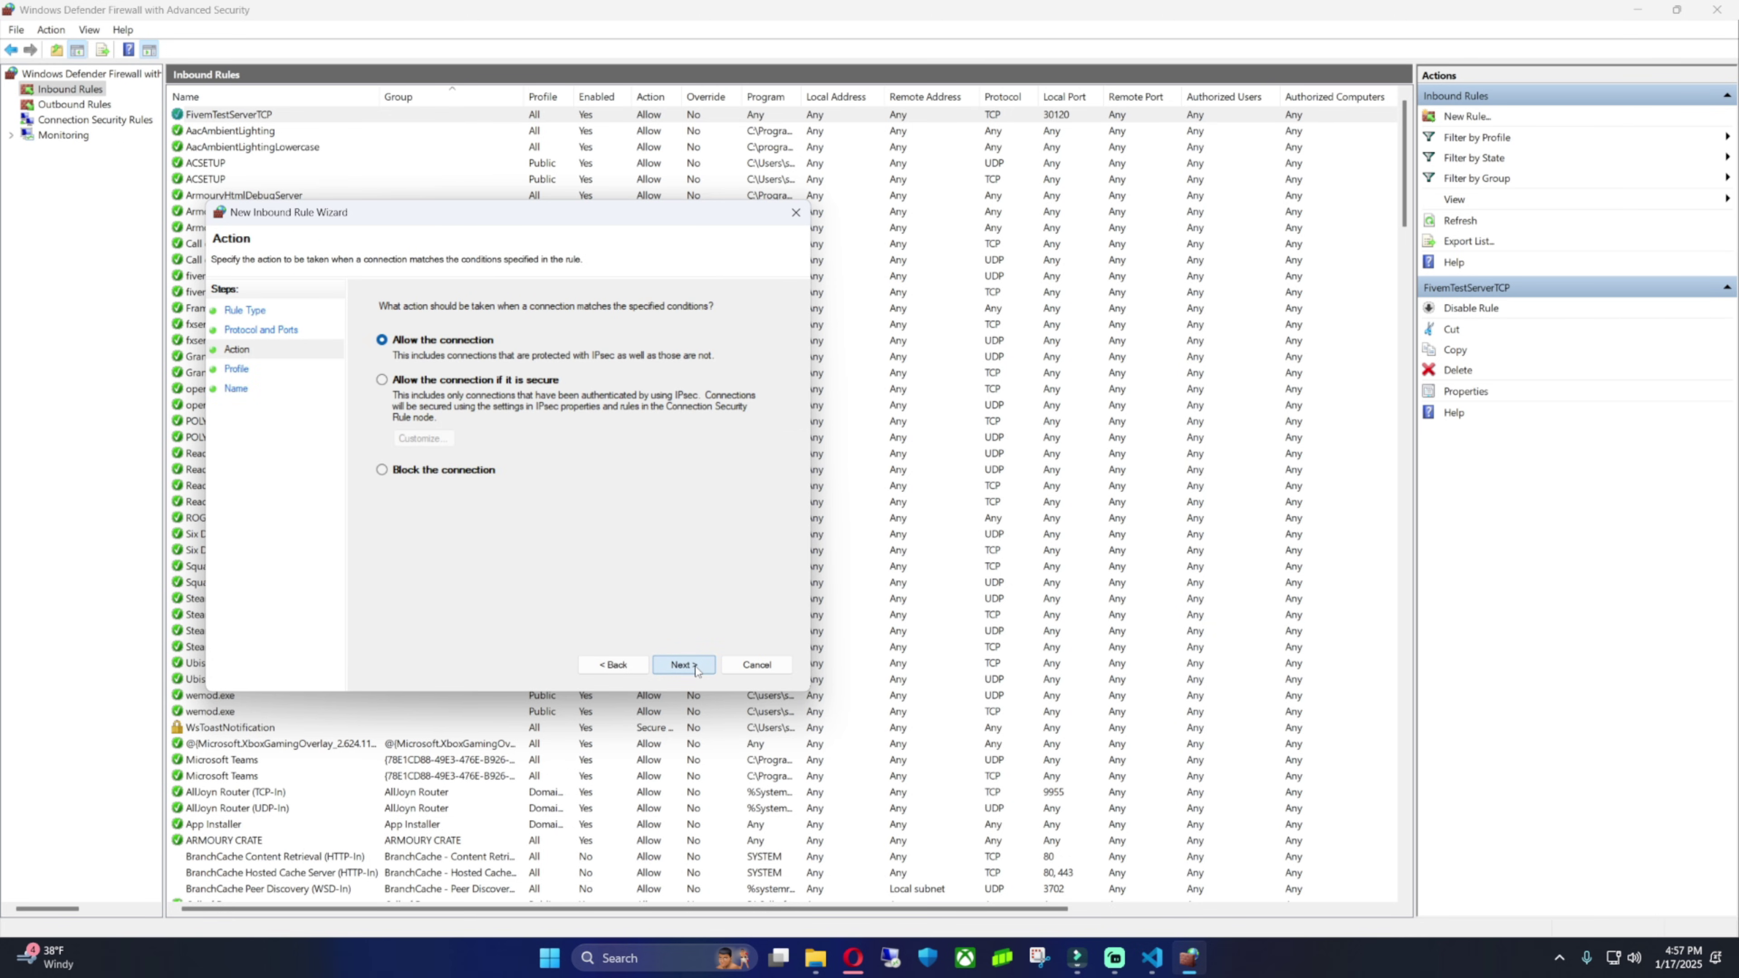
left_click(658, 666)
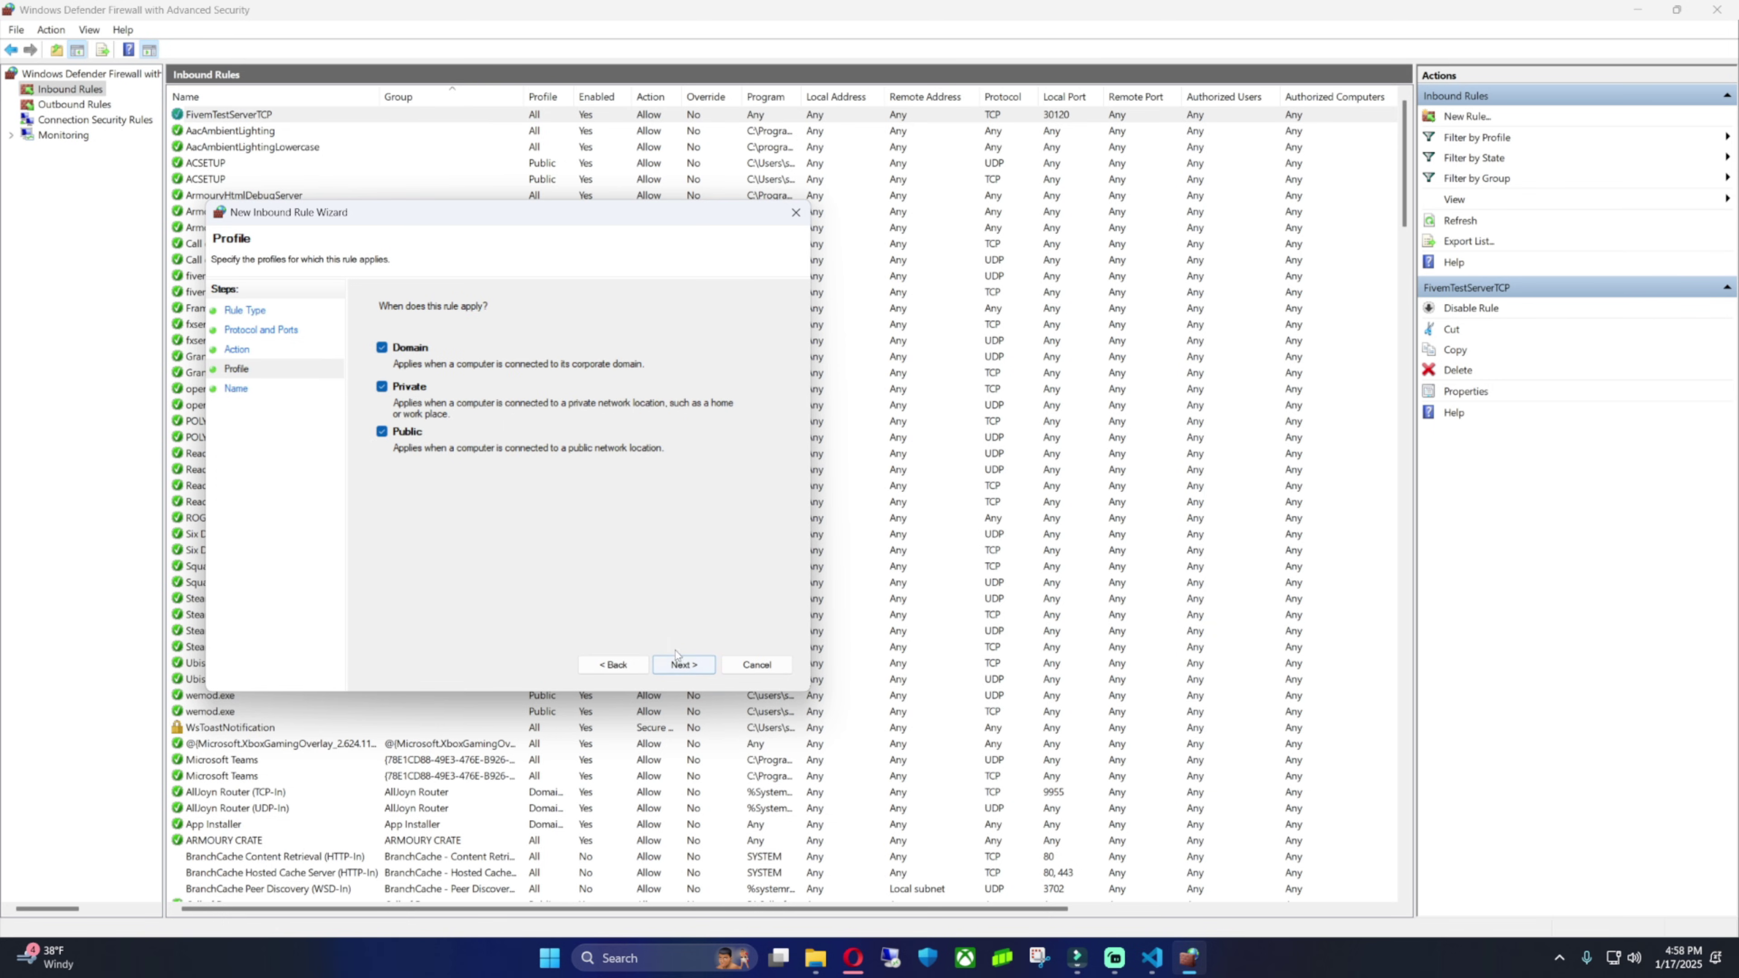
left_click(697, 665)
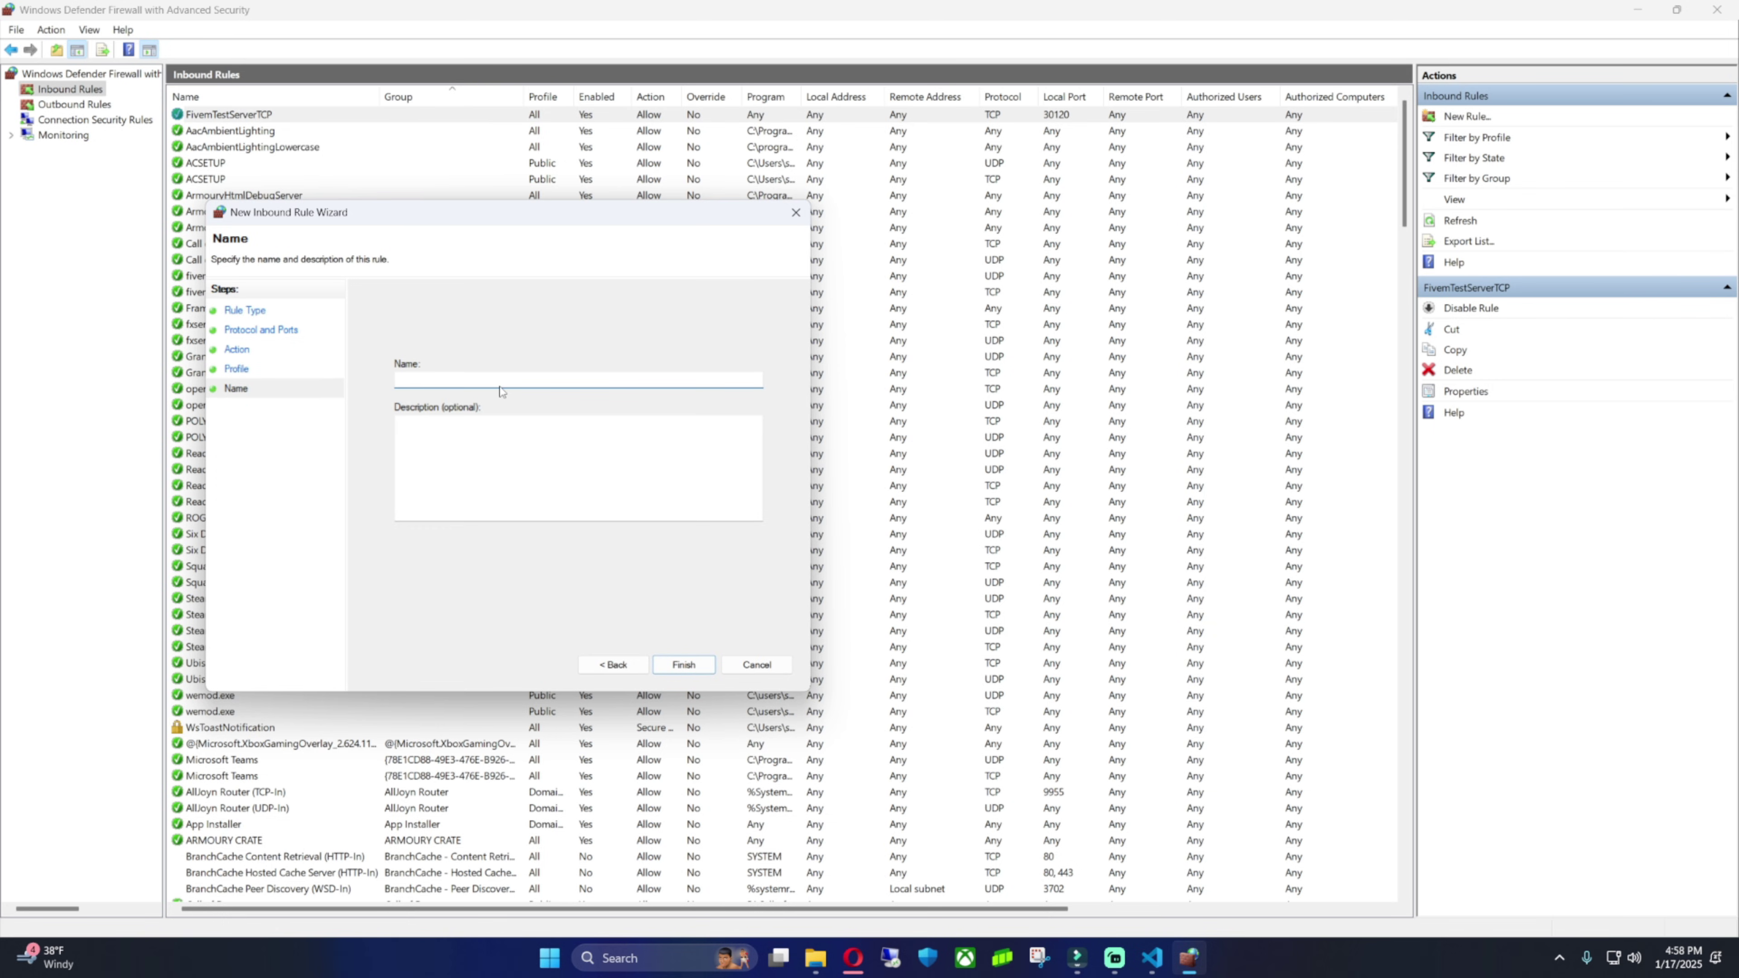
type("FivemTestServerUDP")
left_click(683, 664)
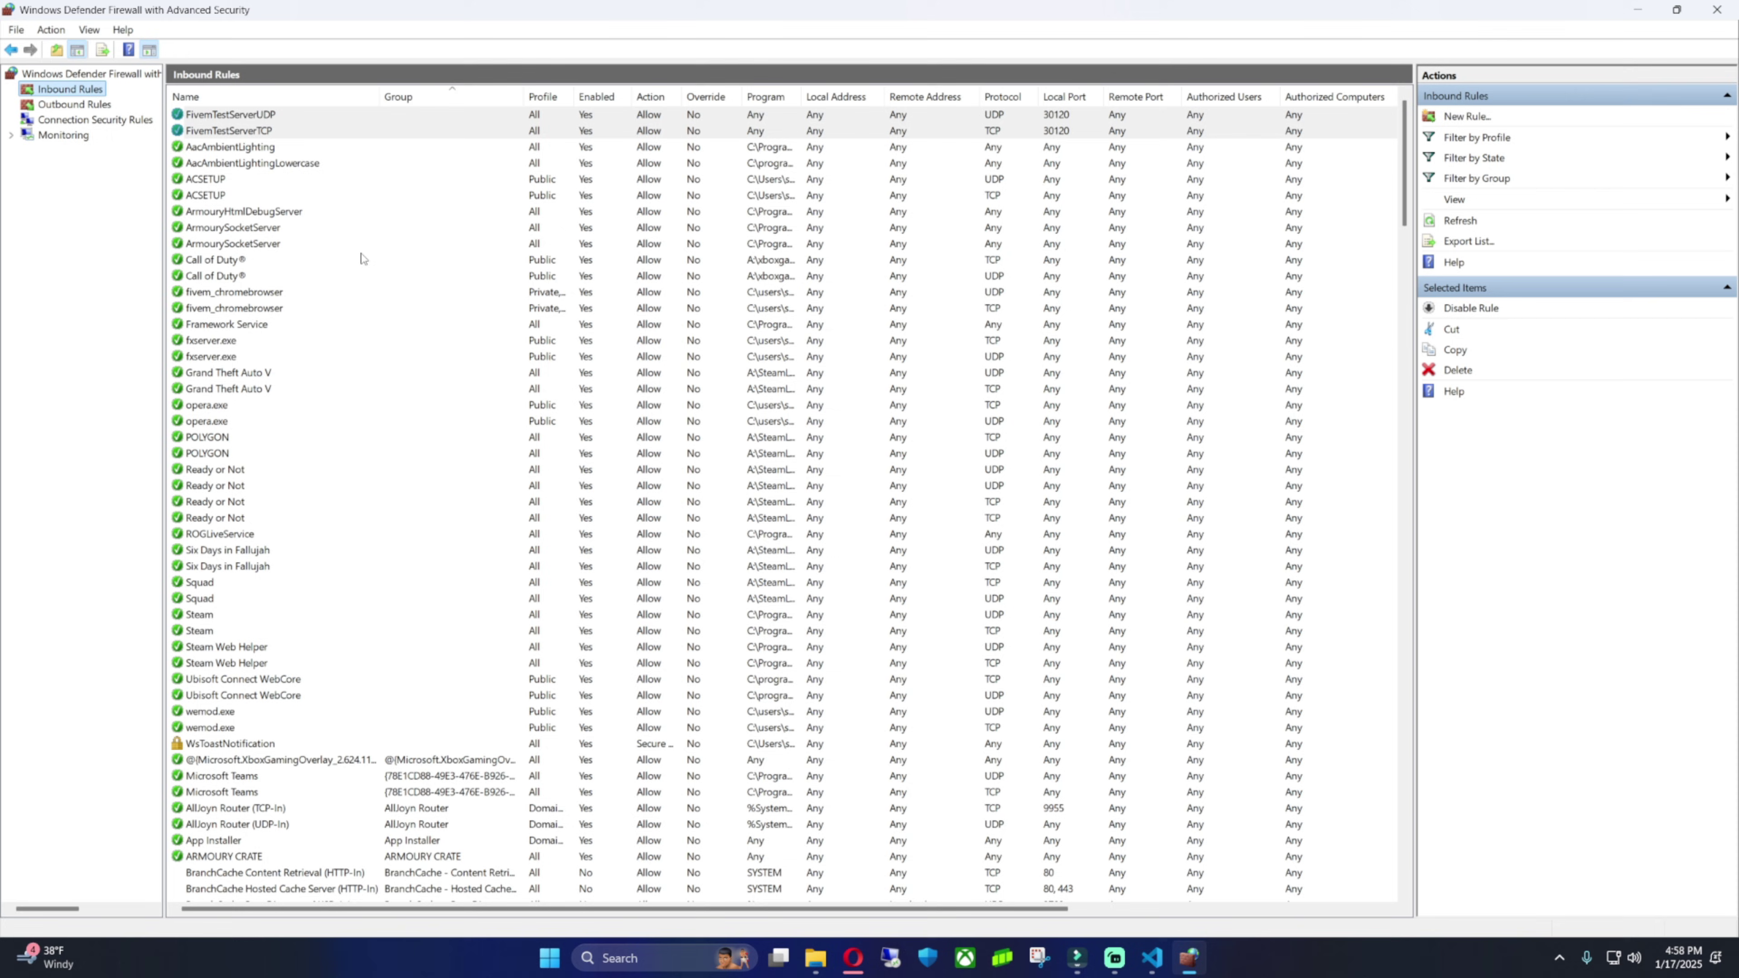
Minimize the firewall, open a maximized Command Prompt, and run ipconfig to read gateway 192.168.0.1
left_click(1637, 12)
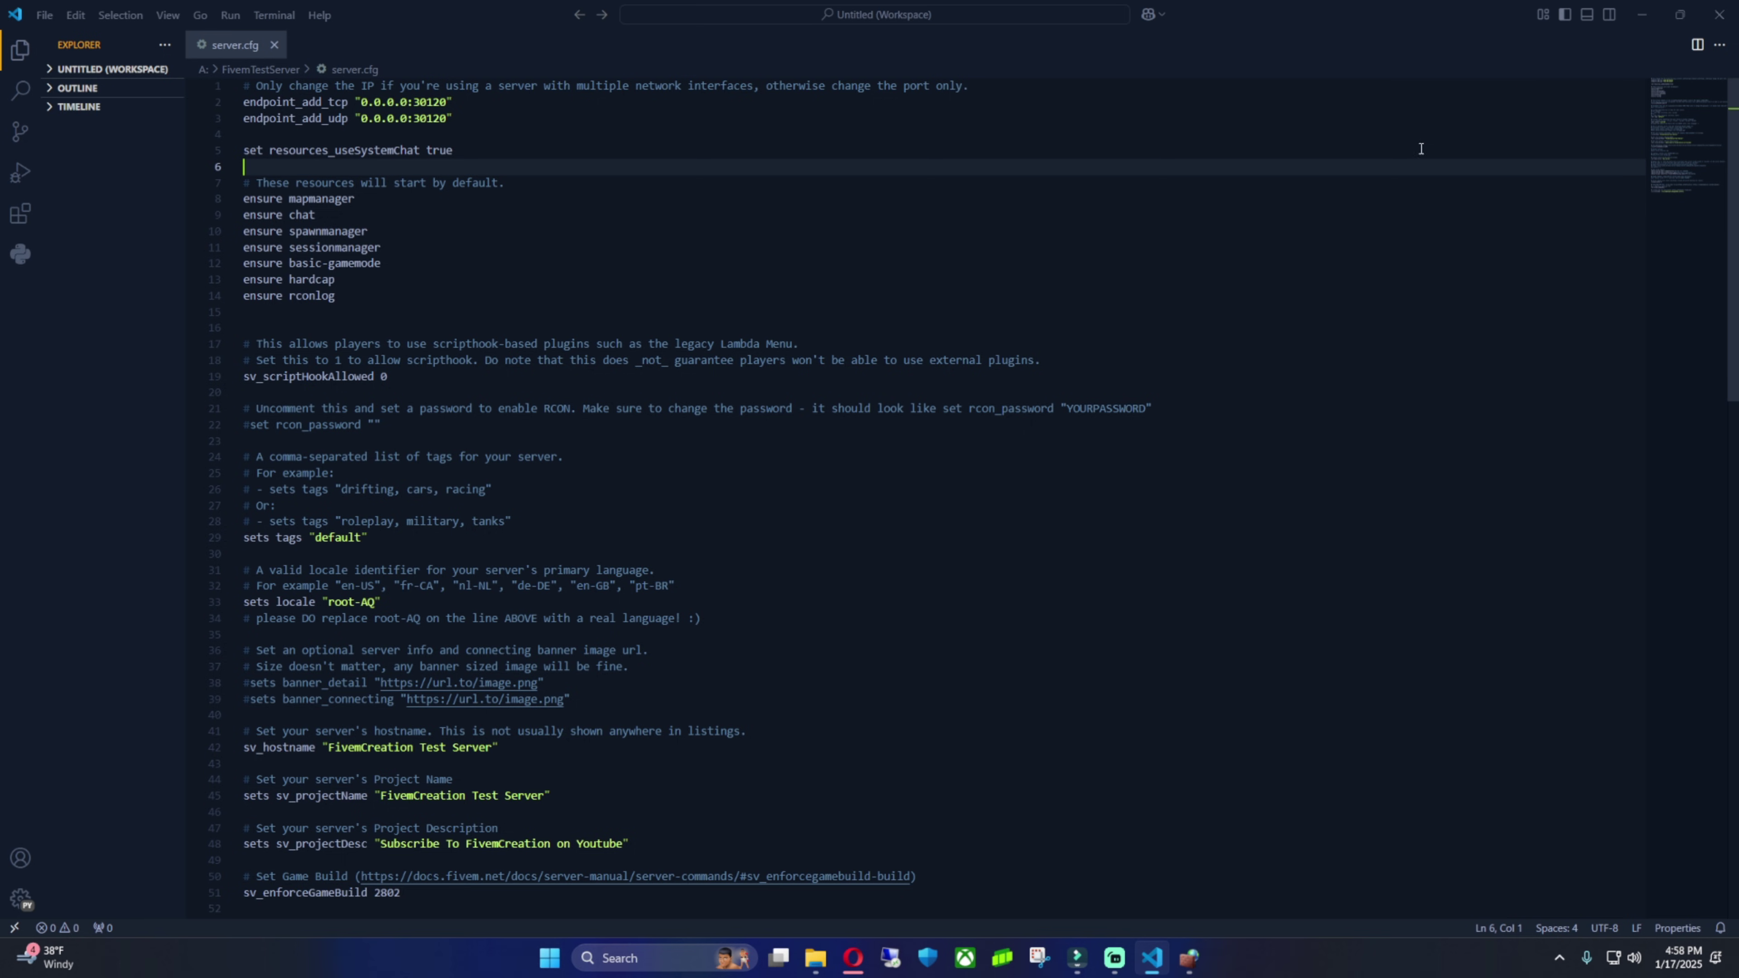
left_click(662, 954)
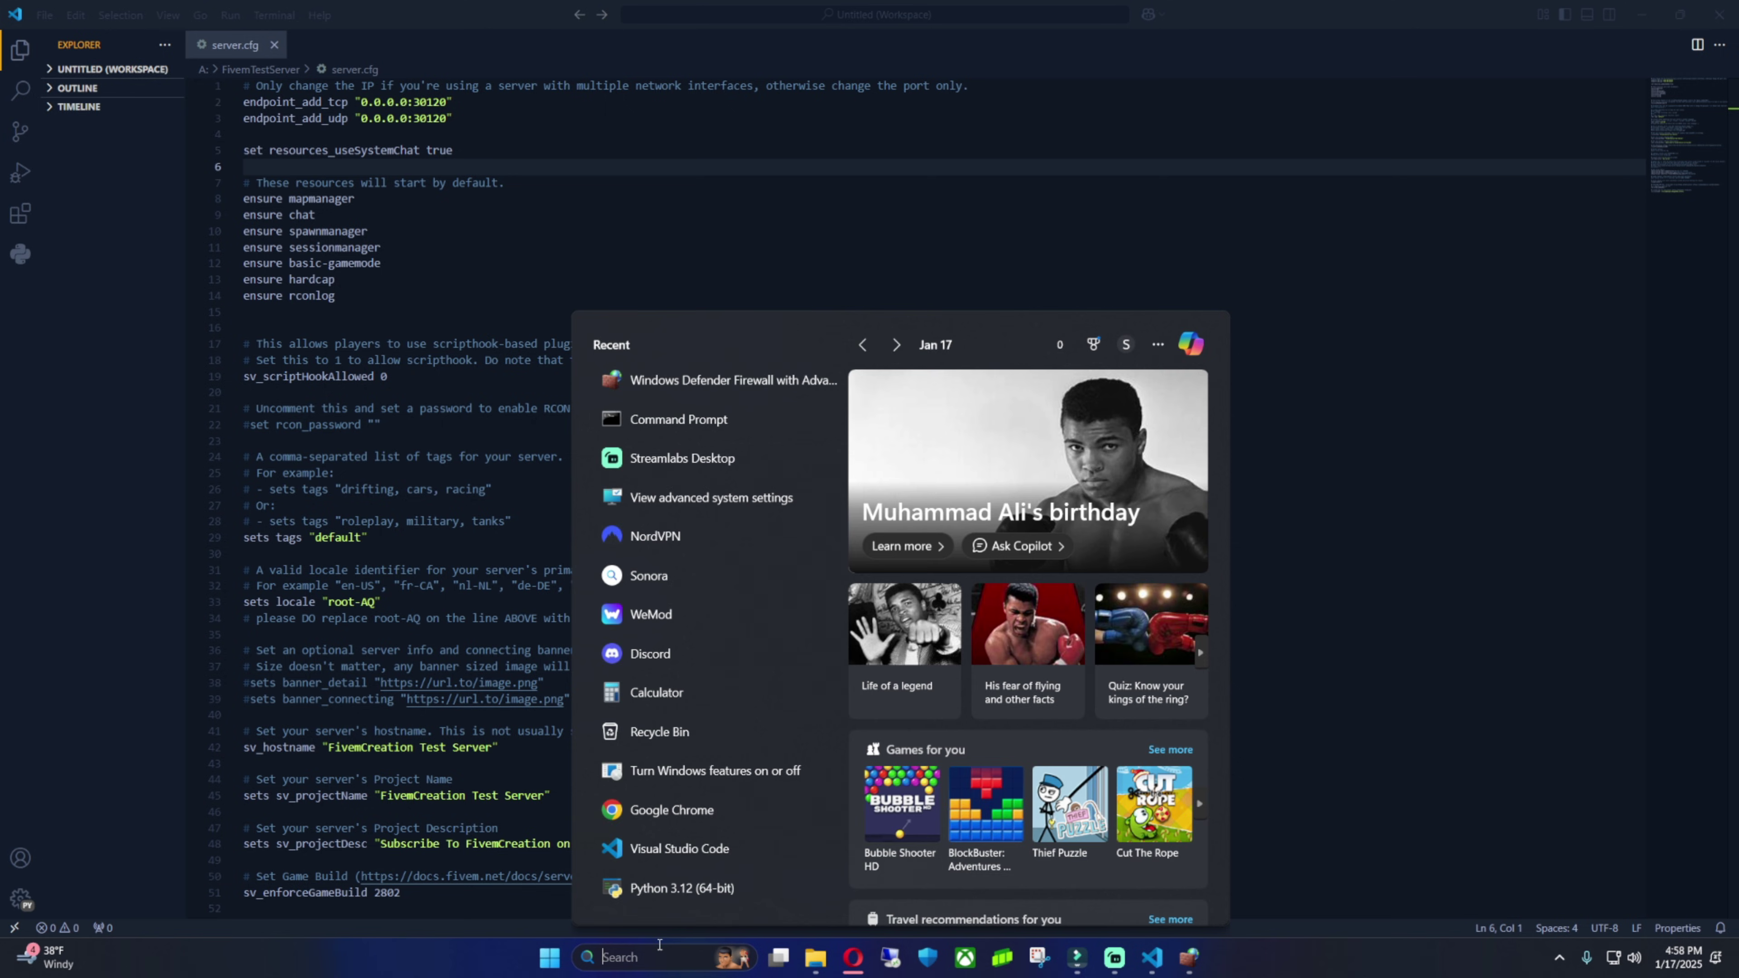
type("cmd")
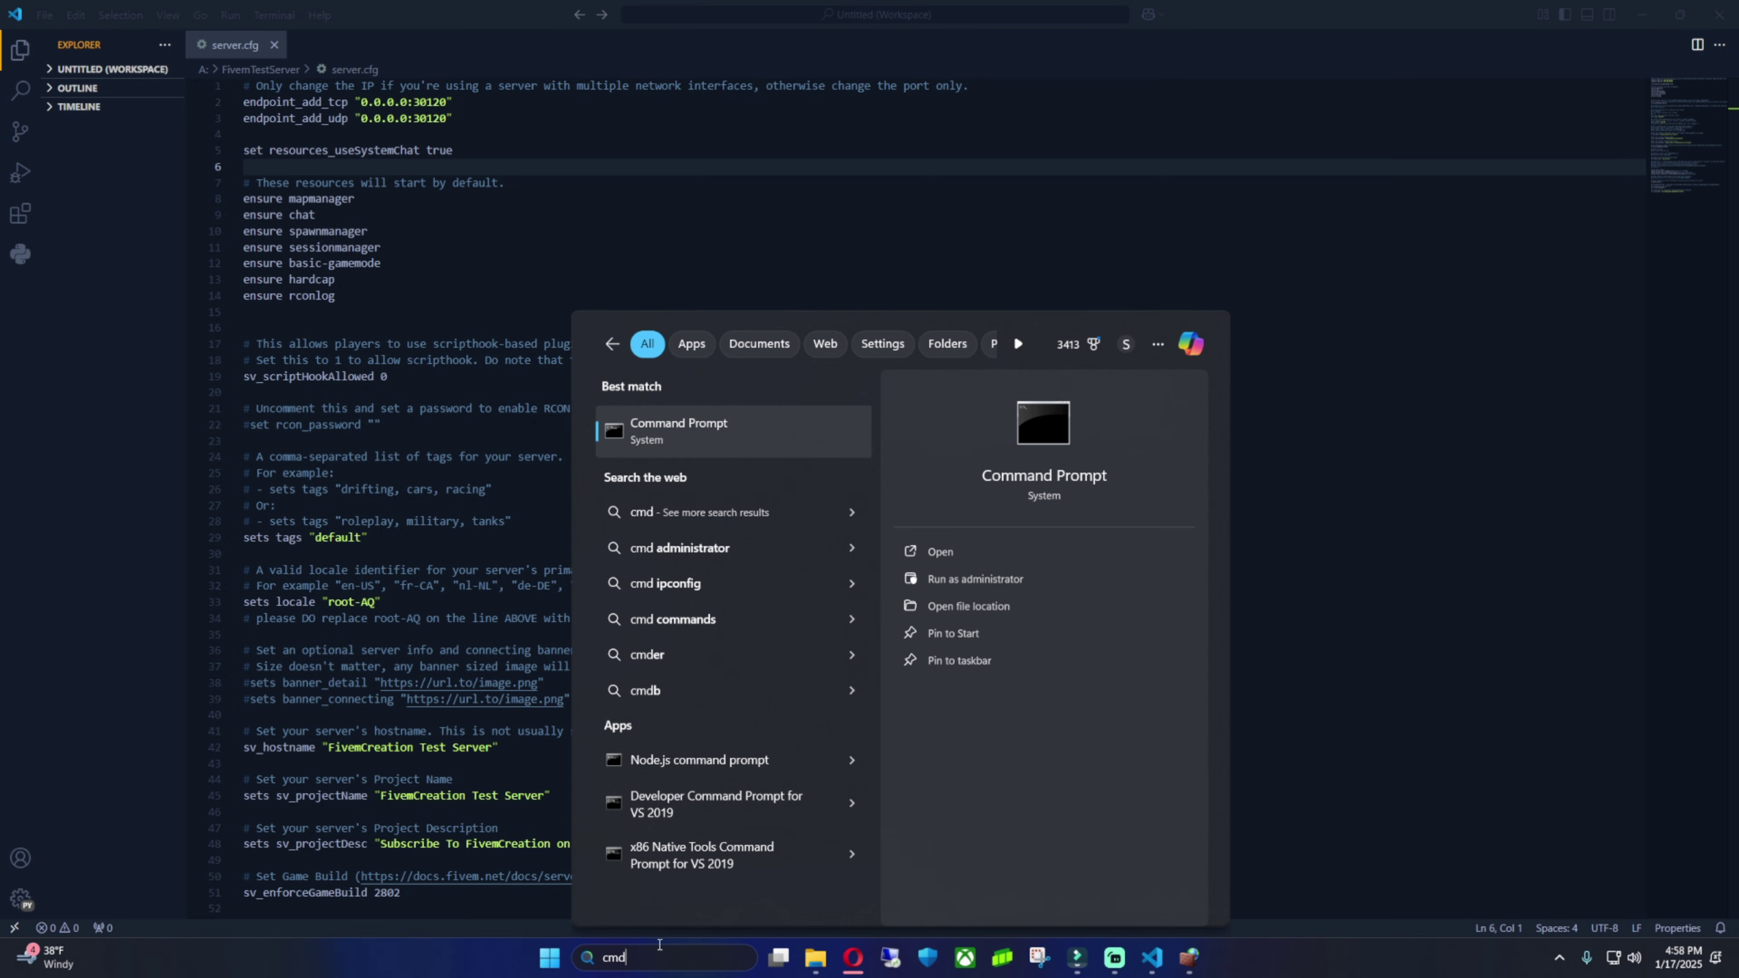
left_click(1023, 546)
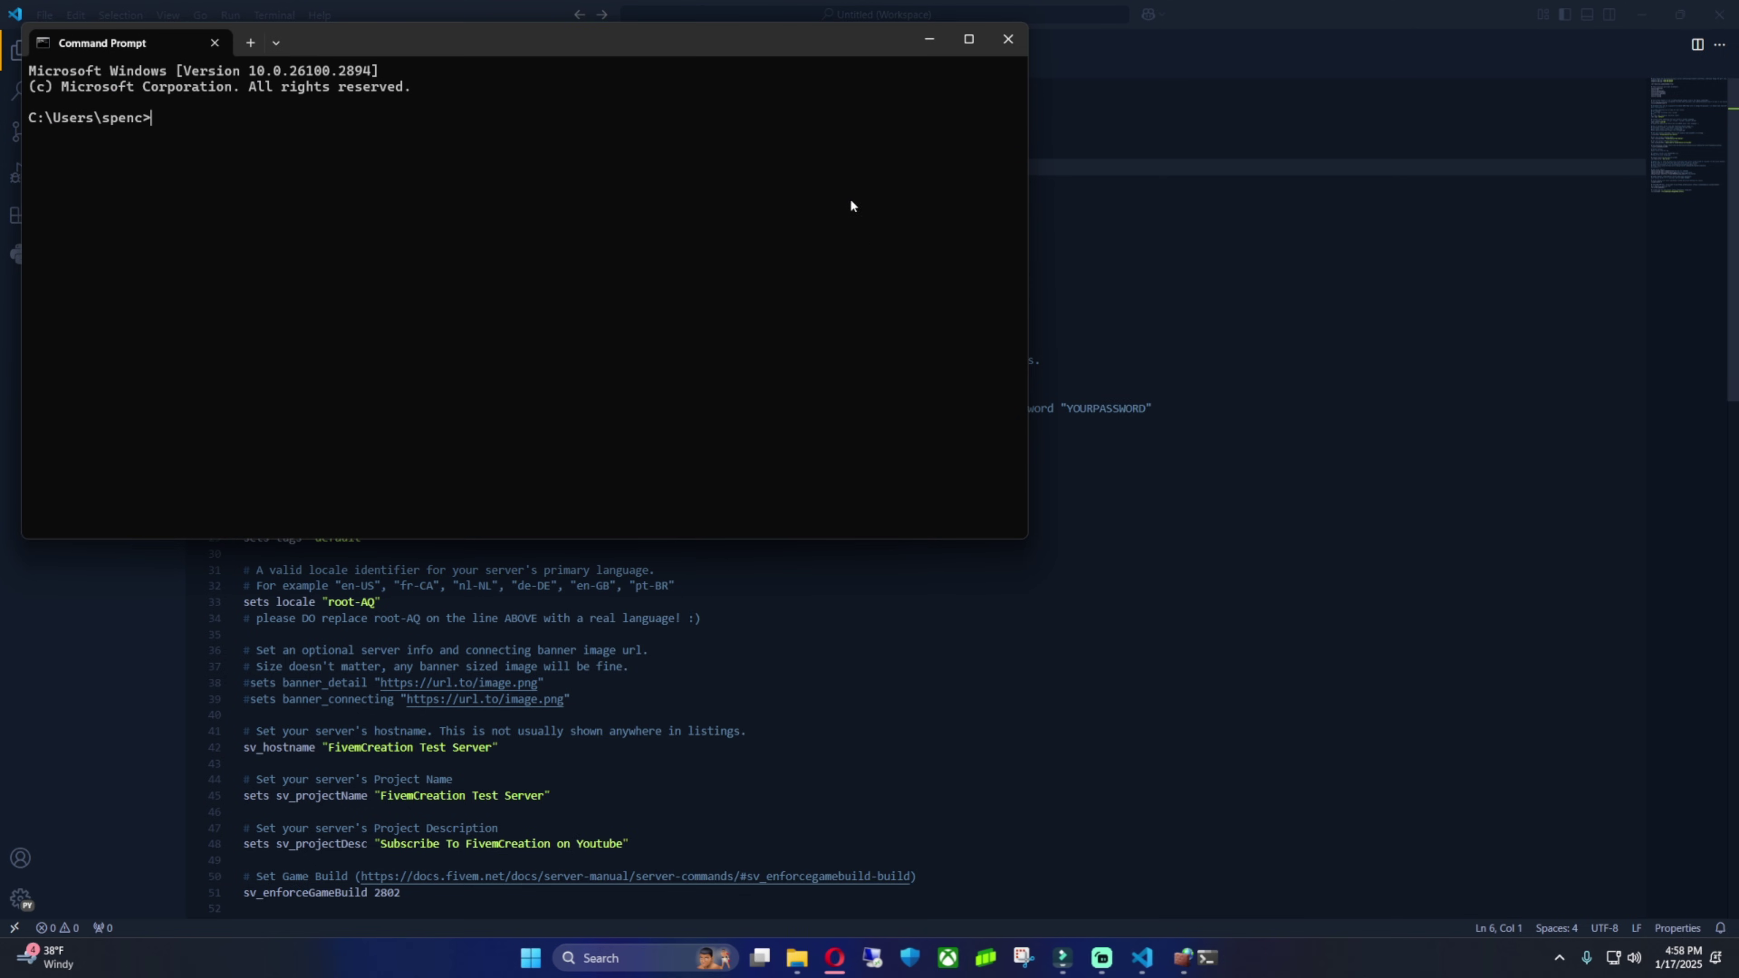
left_click(1098, 176)
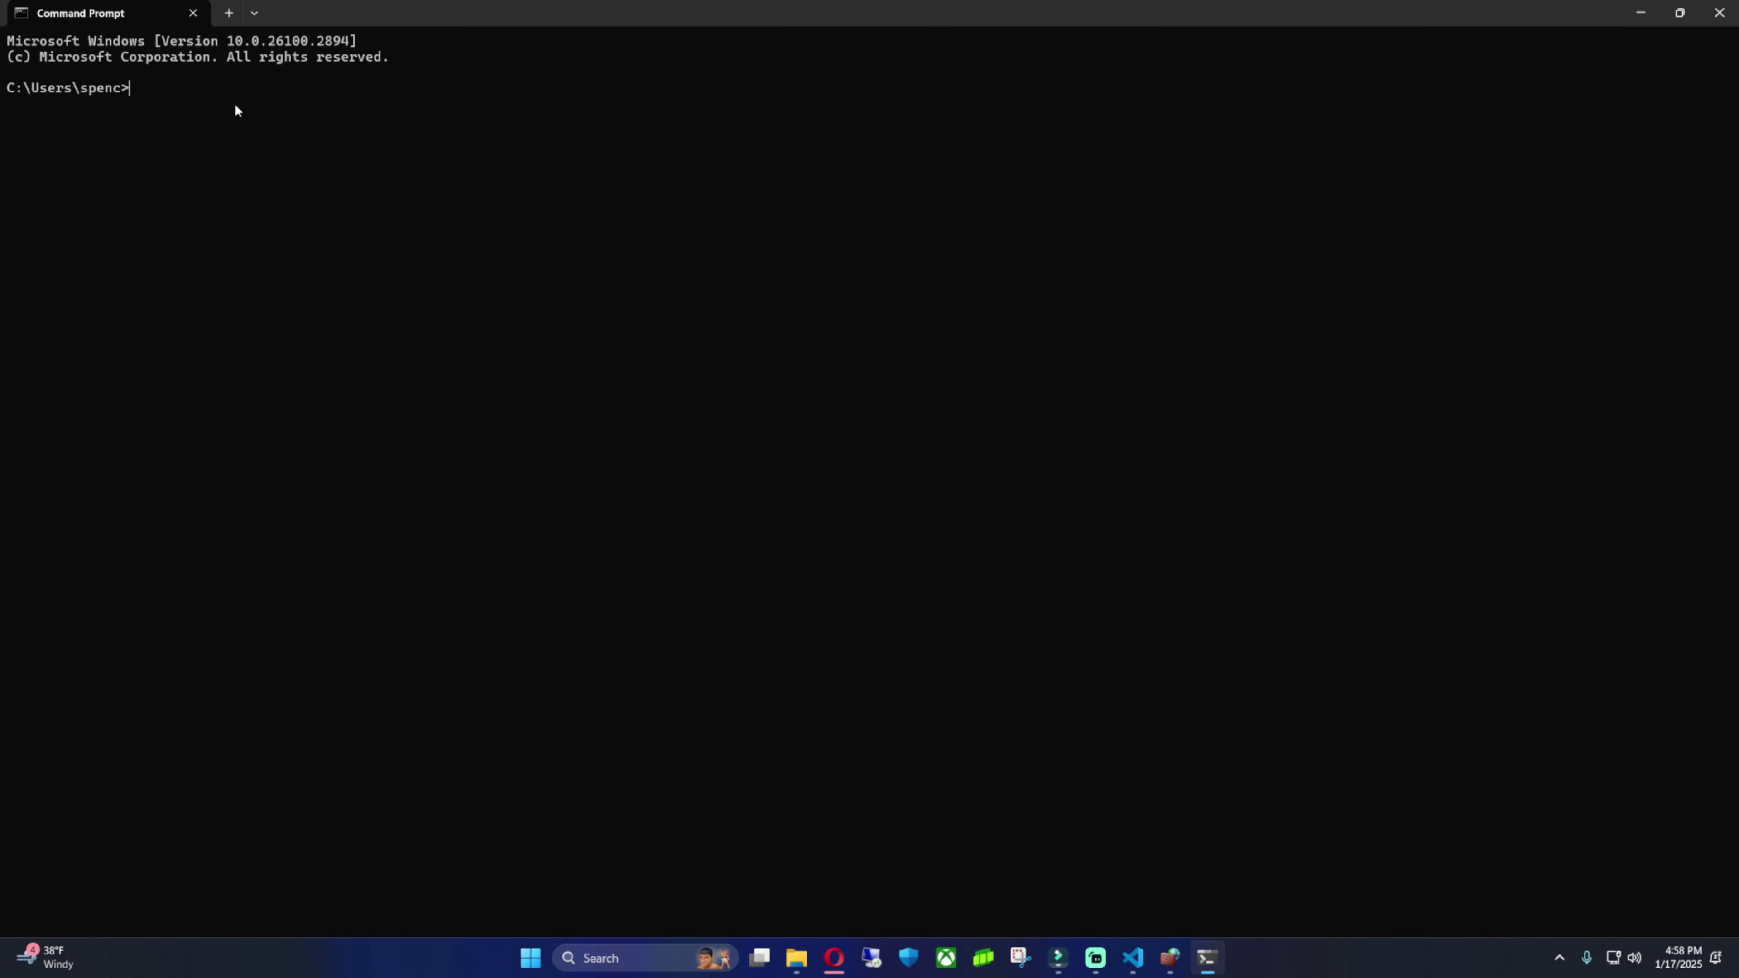
type("ipconfig")
key("Return")
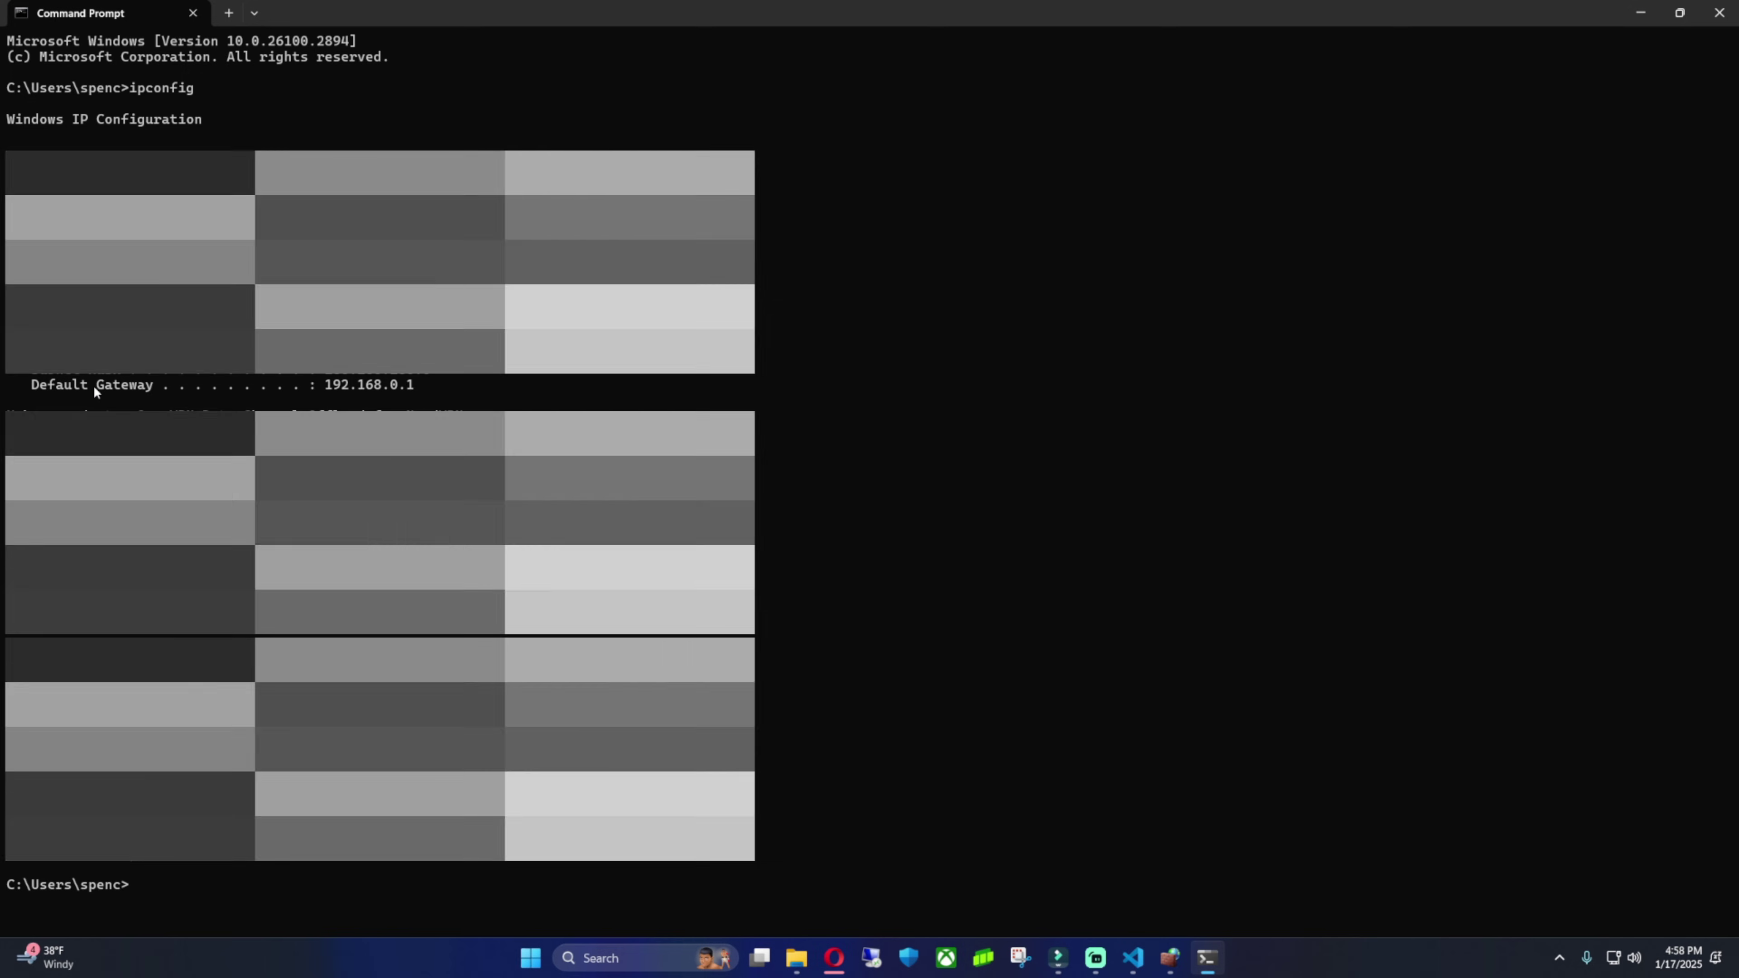
Close Command Prompt, maximize Opera, and log in to the modem at 192.168.0.1 as admin
left_click(1714, 18)
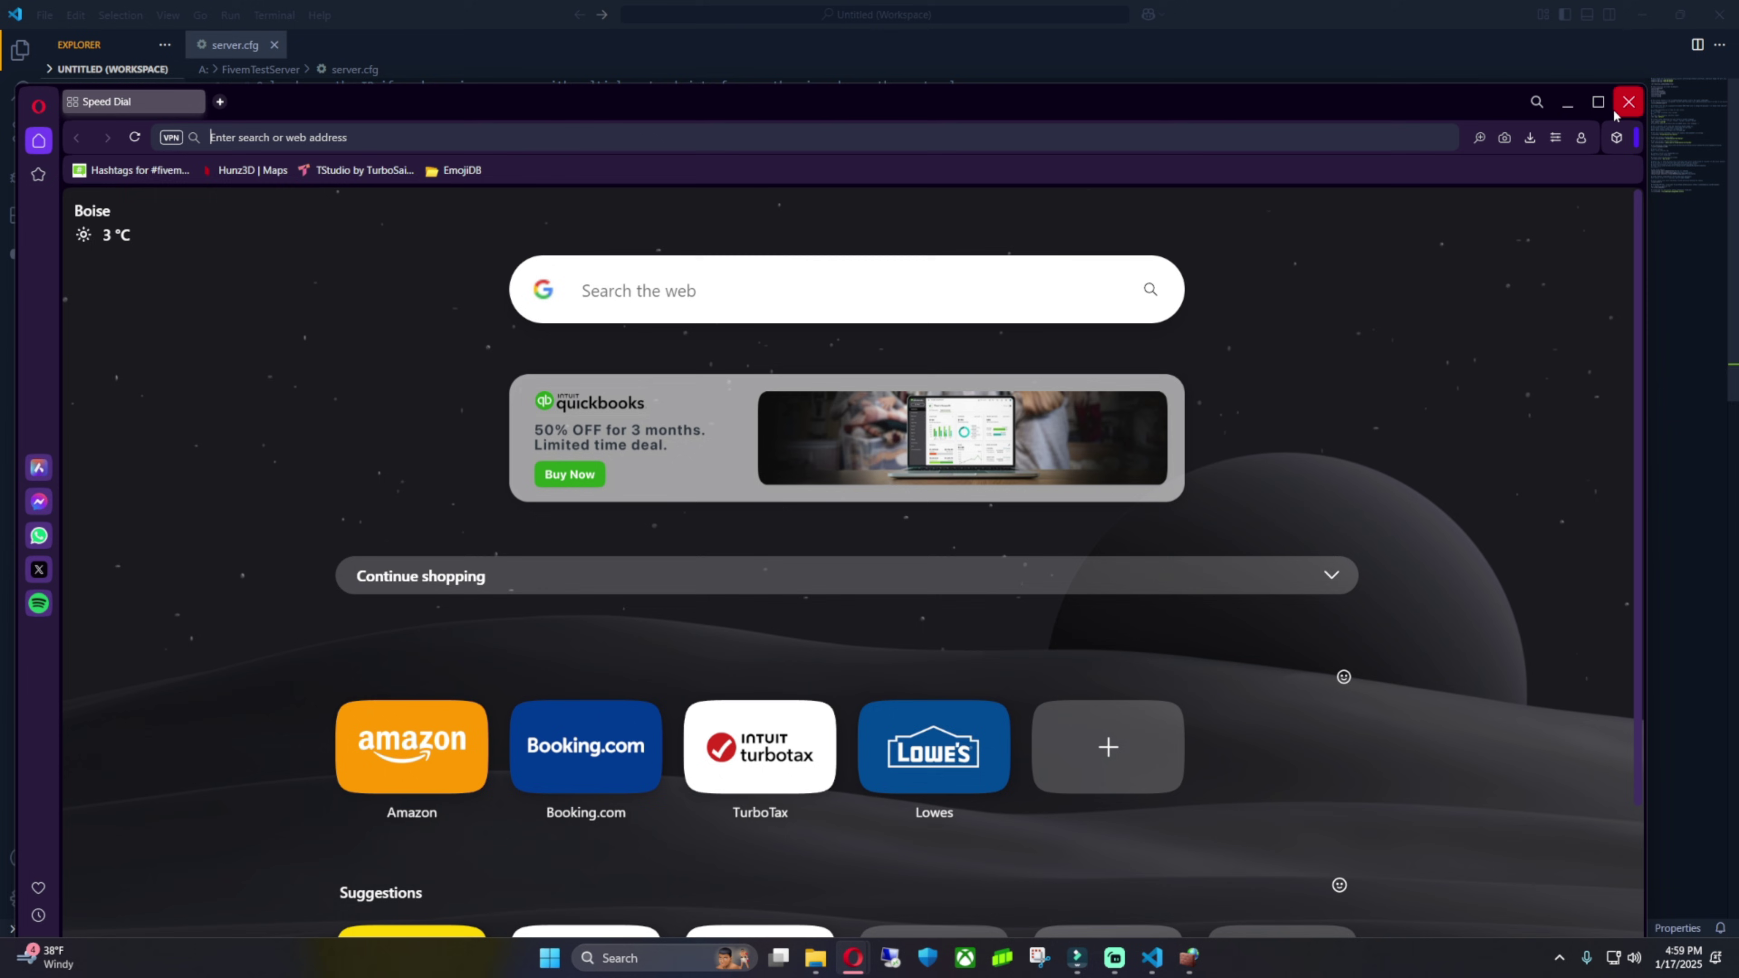
left_click(1601, 103)
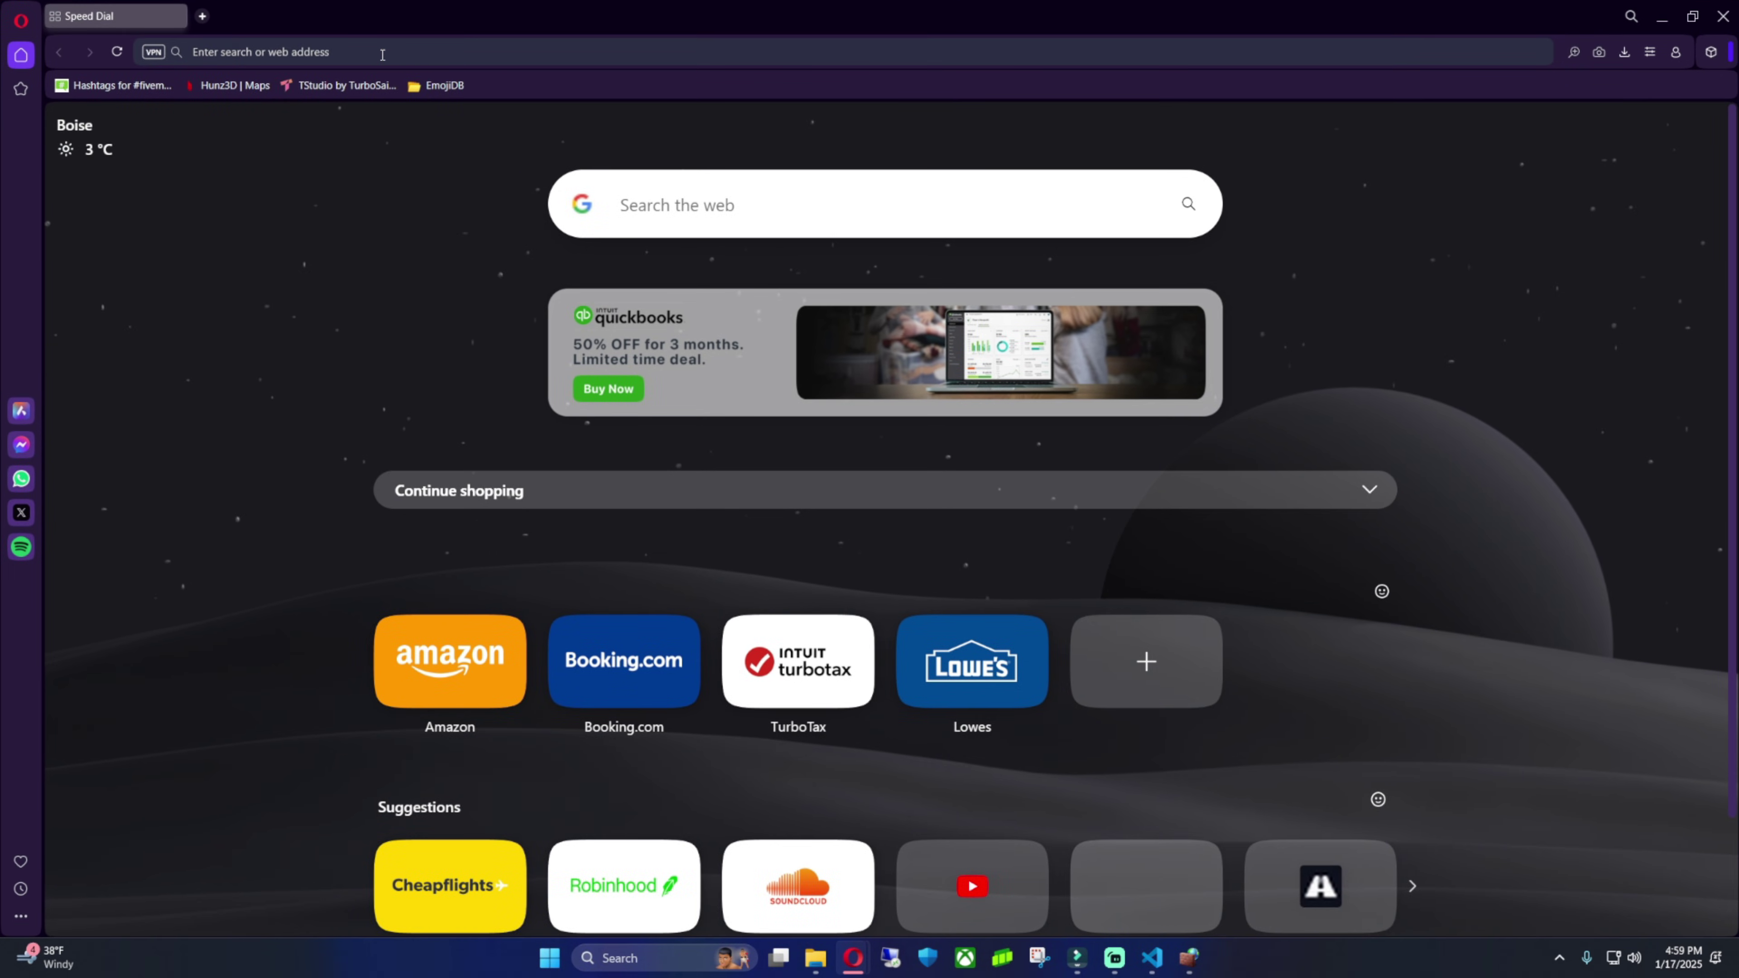
type("192.168.0.1")
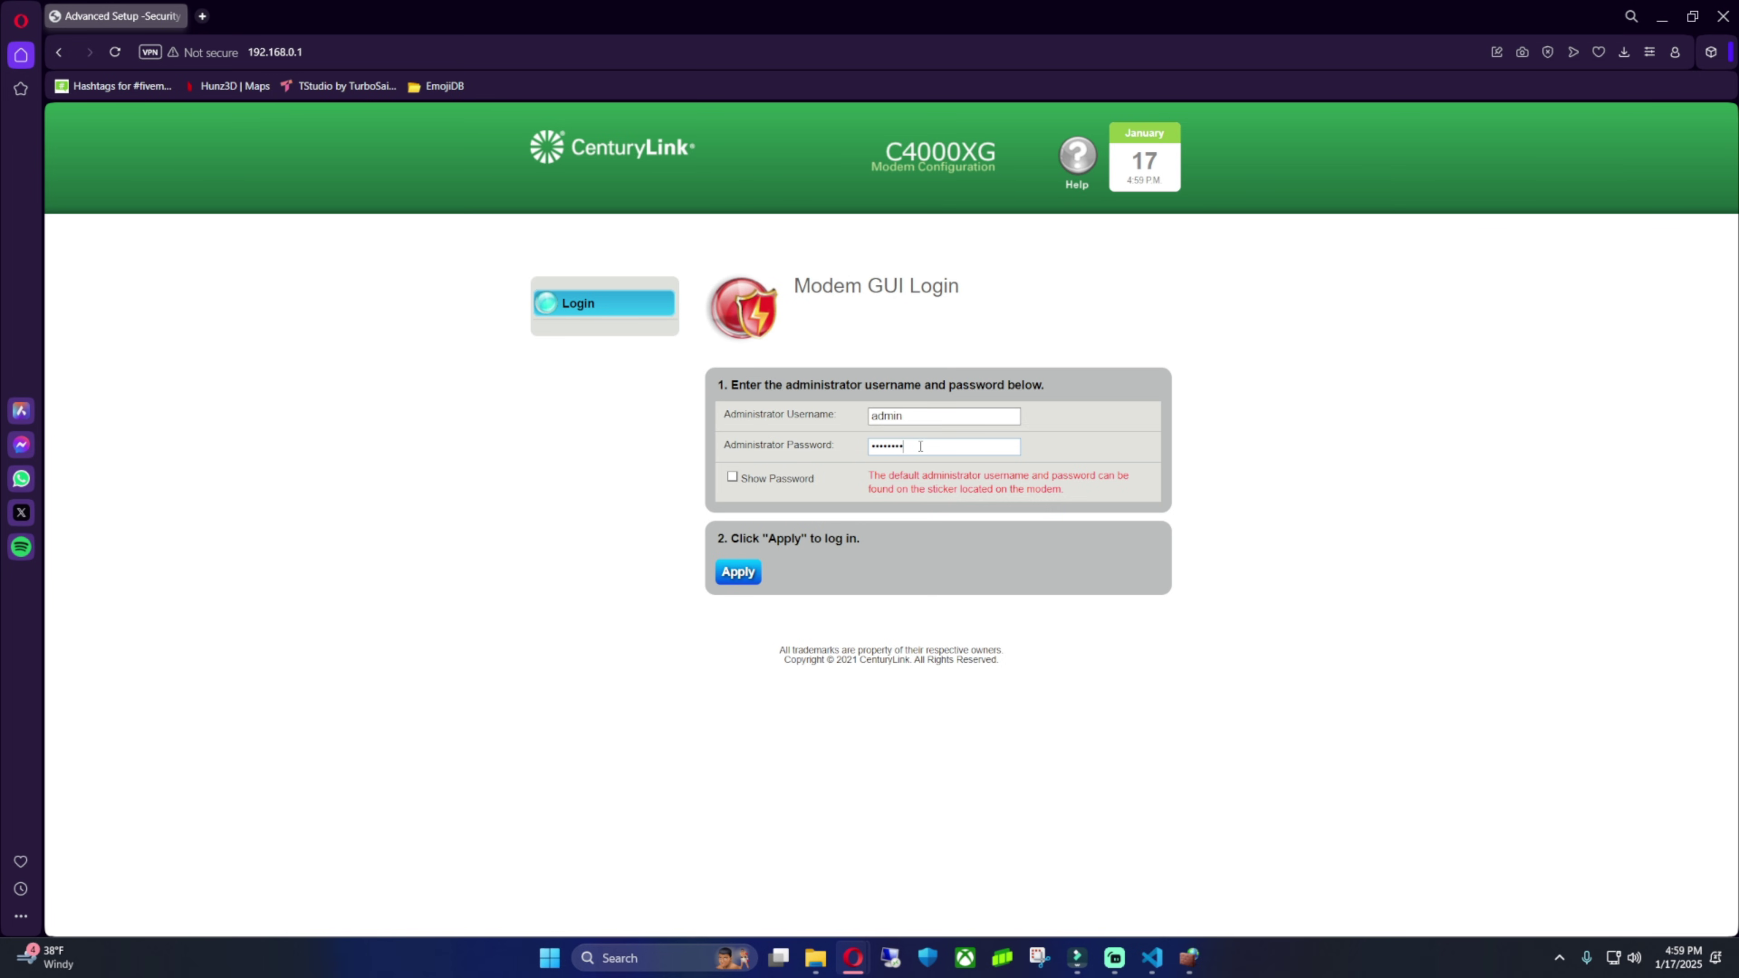
key("Return")
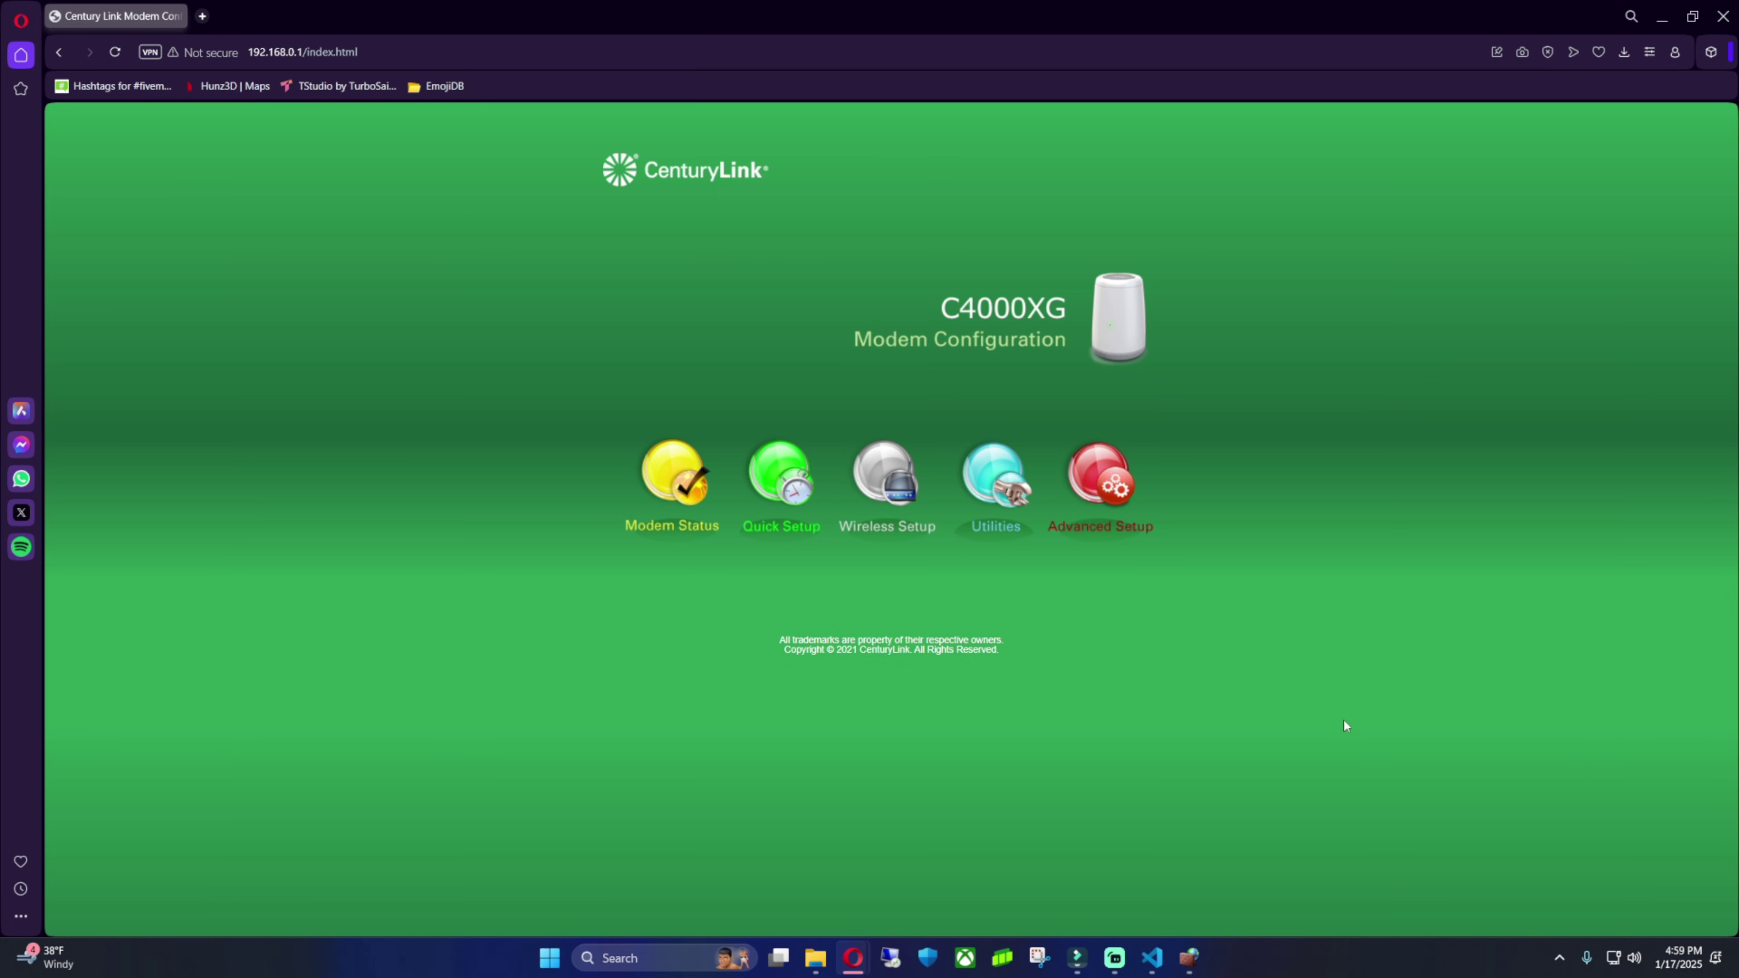
Enter Advanced Setup and scroll the left menu down to Port Forwarding under Security
left_click(1116, 484)
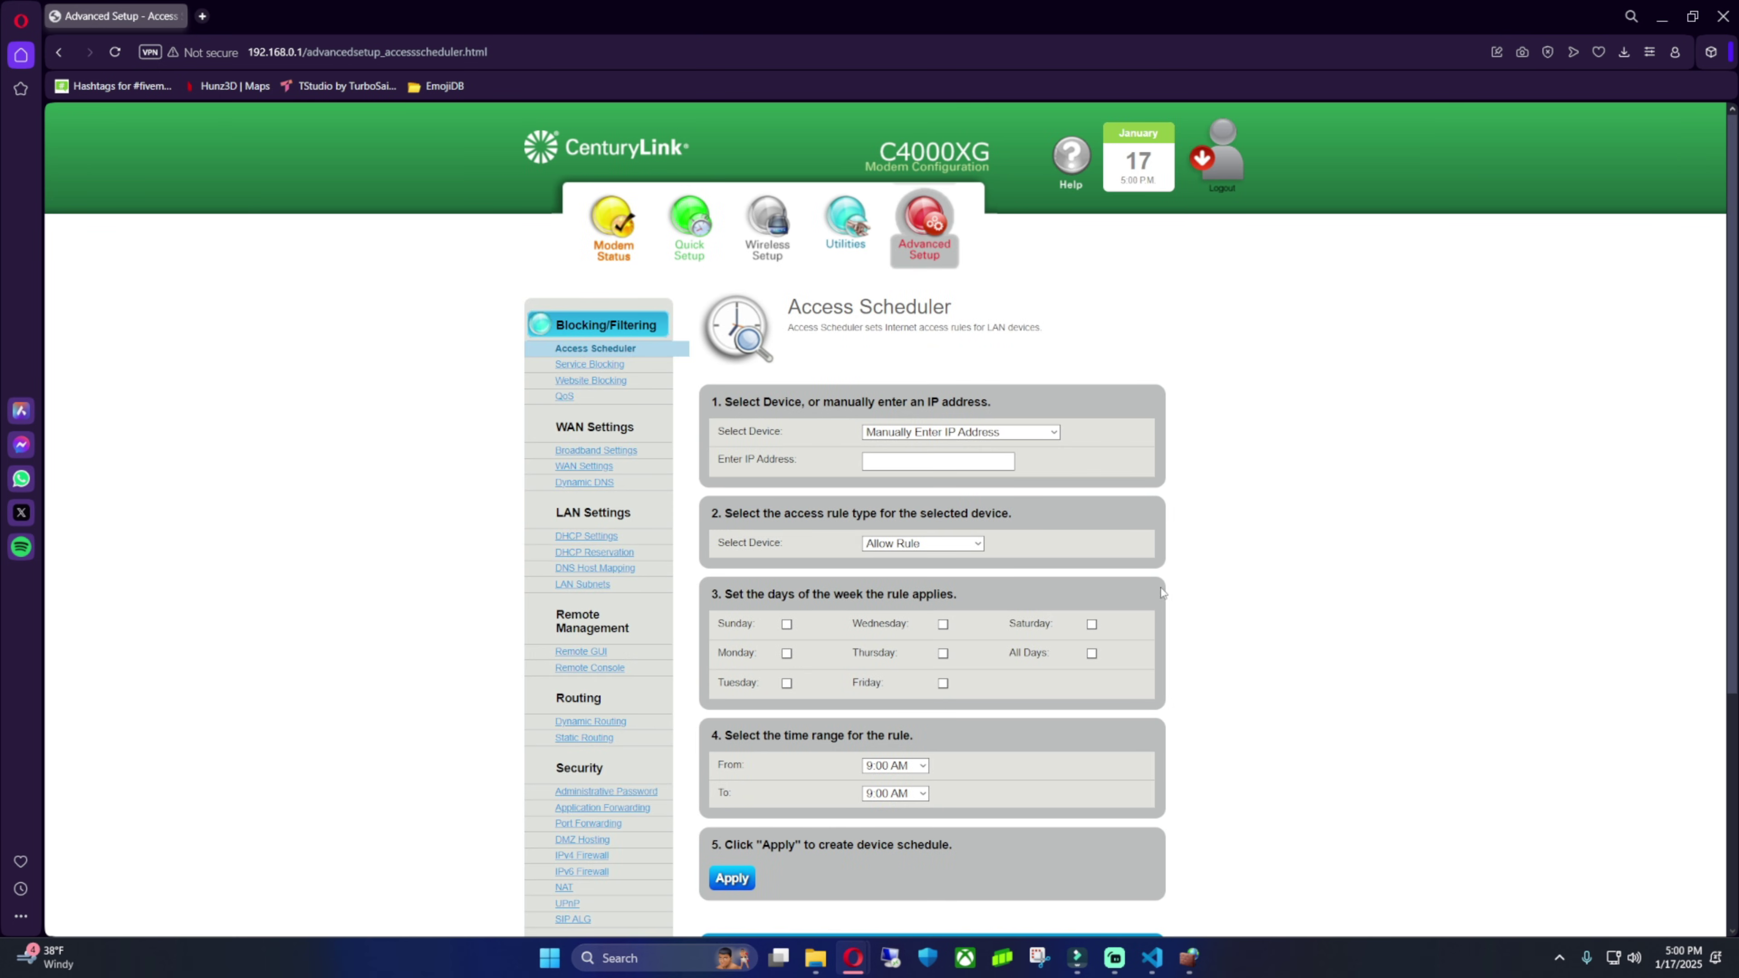
scroll(594, 514, "down", 3)
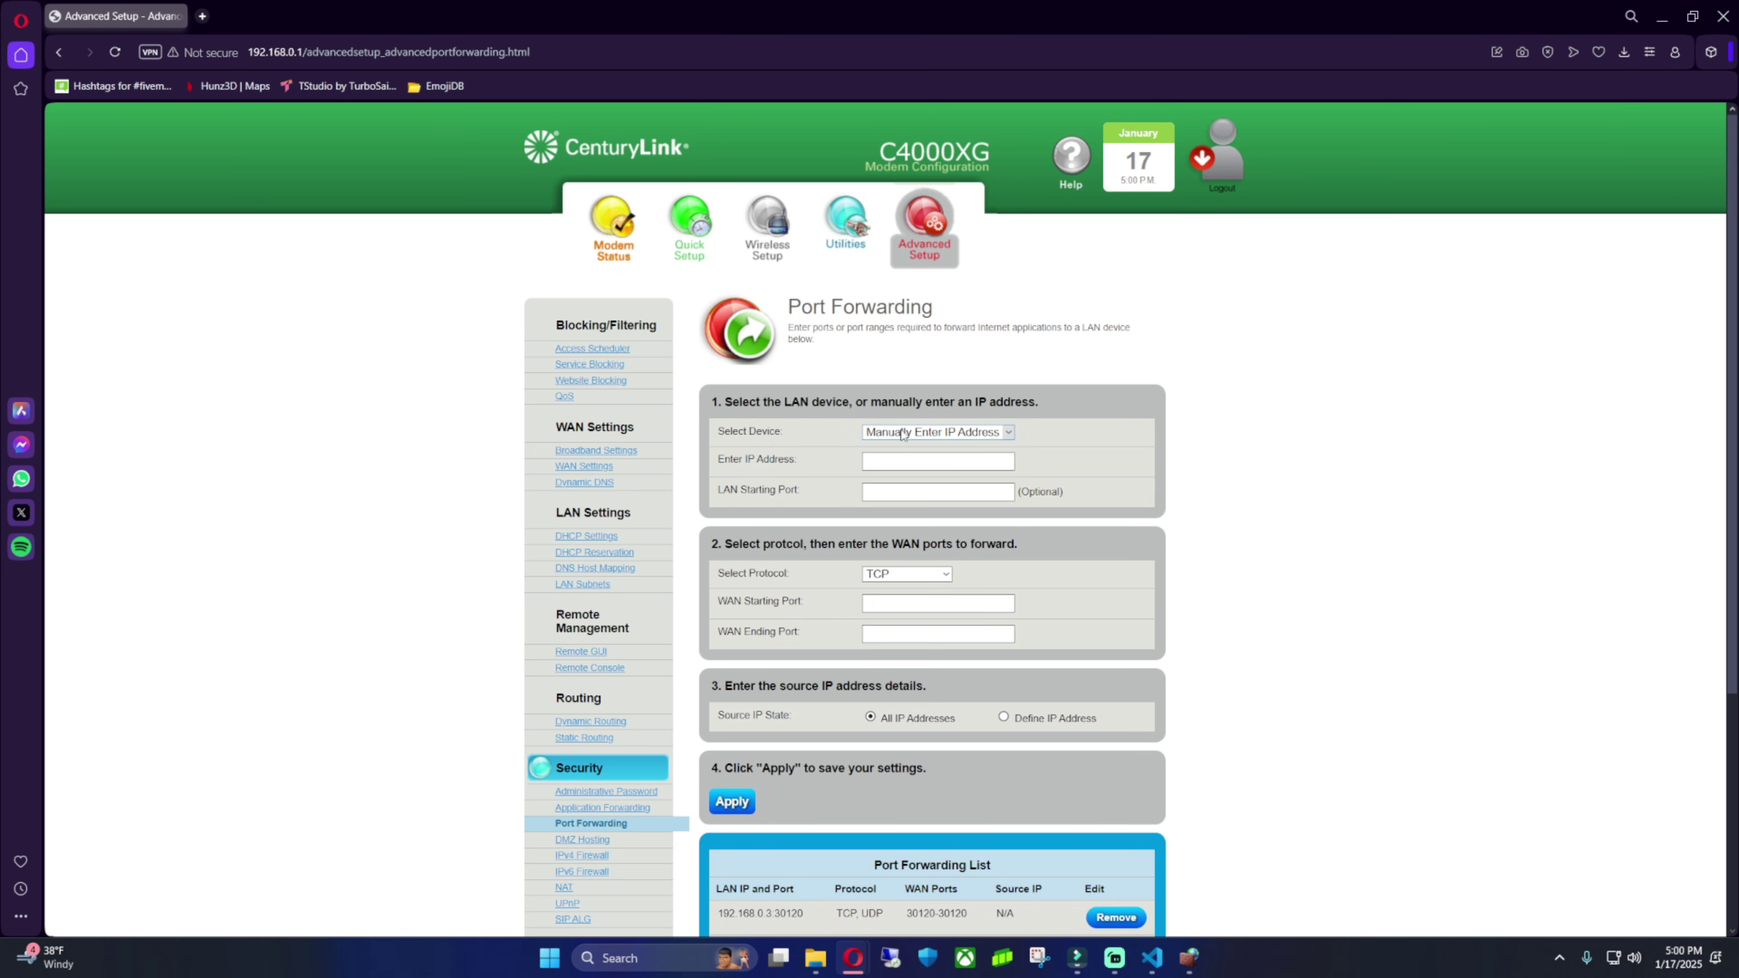
Select the desktop PC as the forwarding device and set LAN start port 30120
left_click(953, 437)
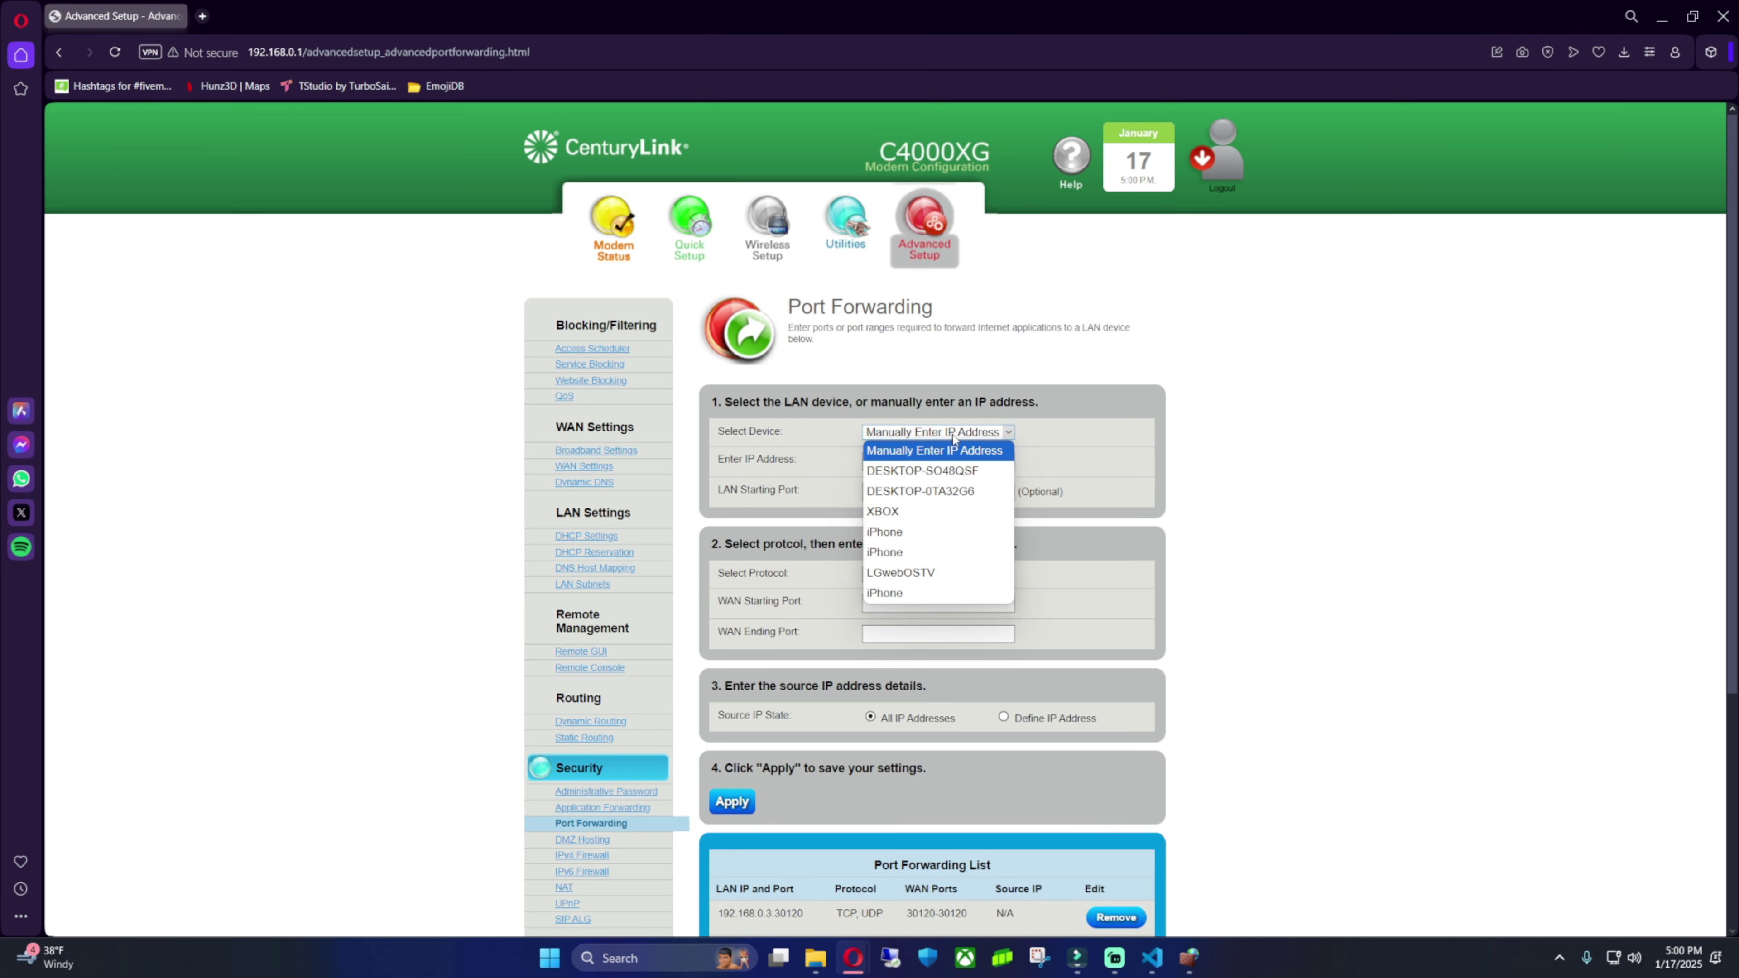
left_click(942, 491)
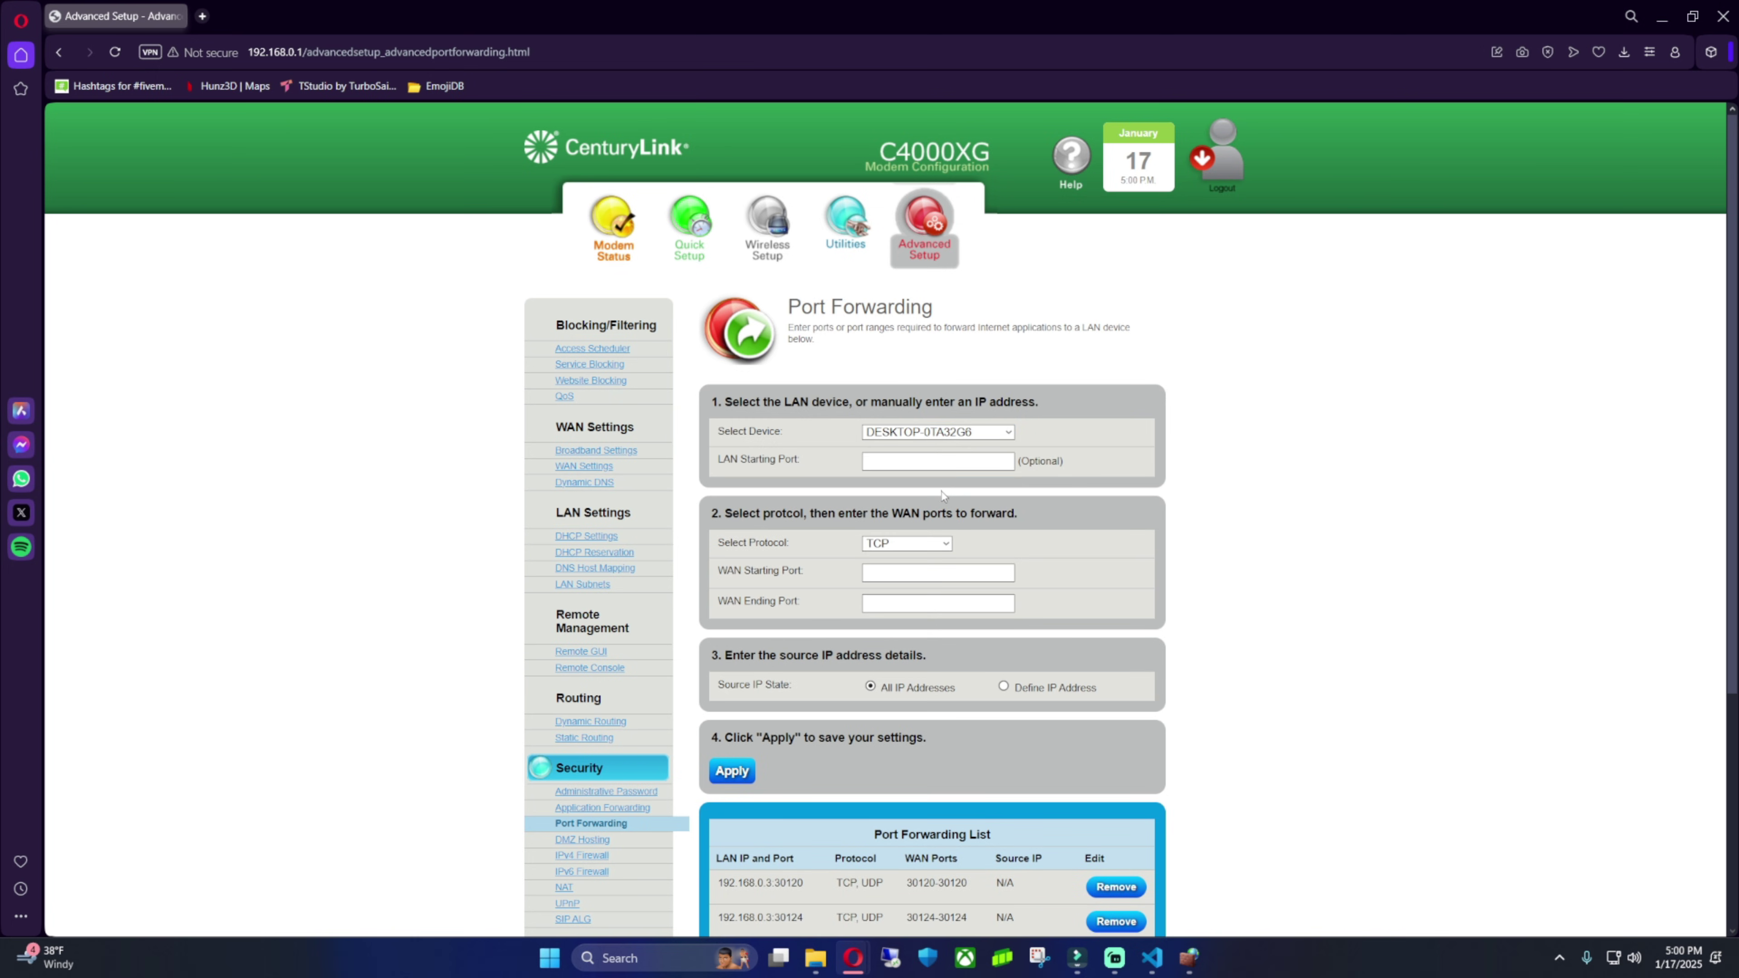
left_click(928, 460)
type("30120")
left_click_drag(724, 513, 910, 515)
left_click(796, 553)
Choose protocol TCP and UDP, set WAN ports 30120 to 30120, and apply the rule
left_click(935, 547)
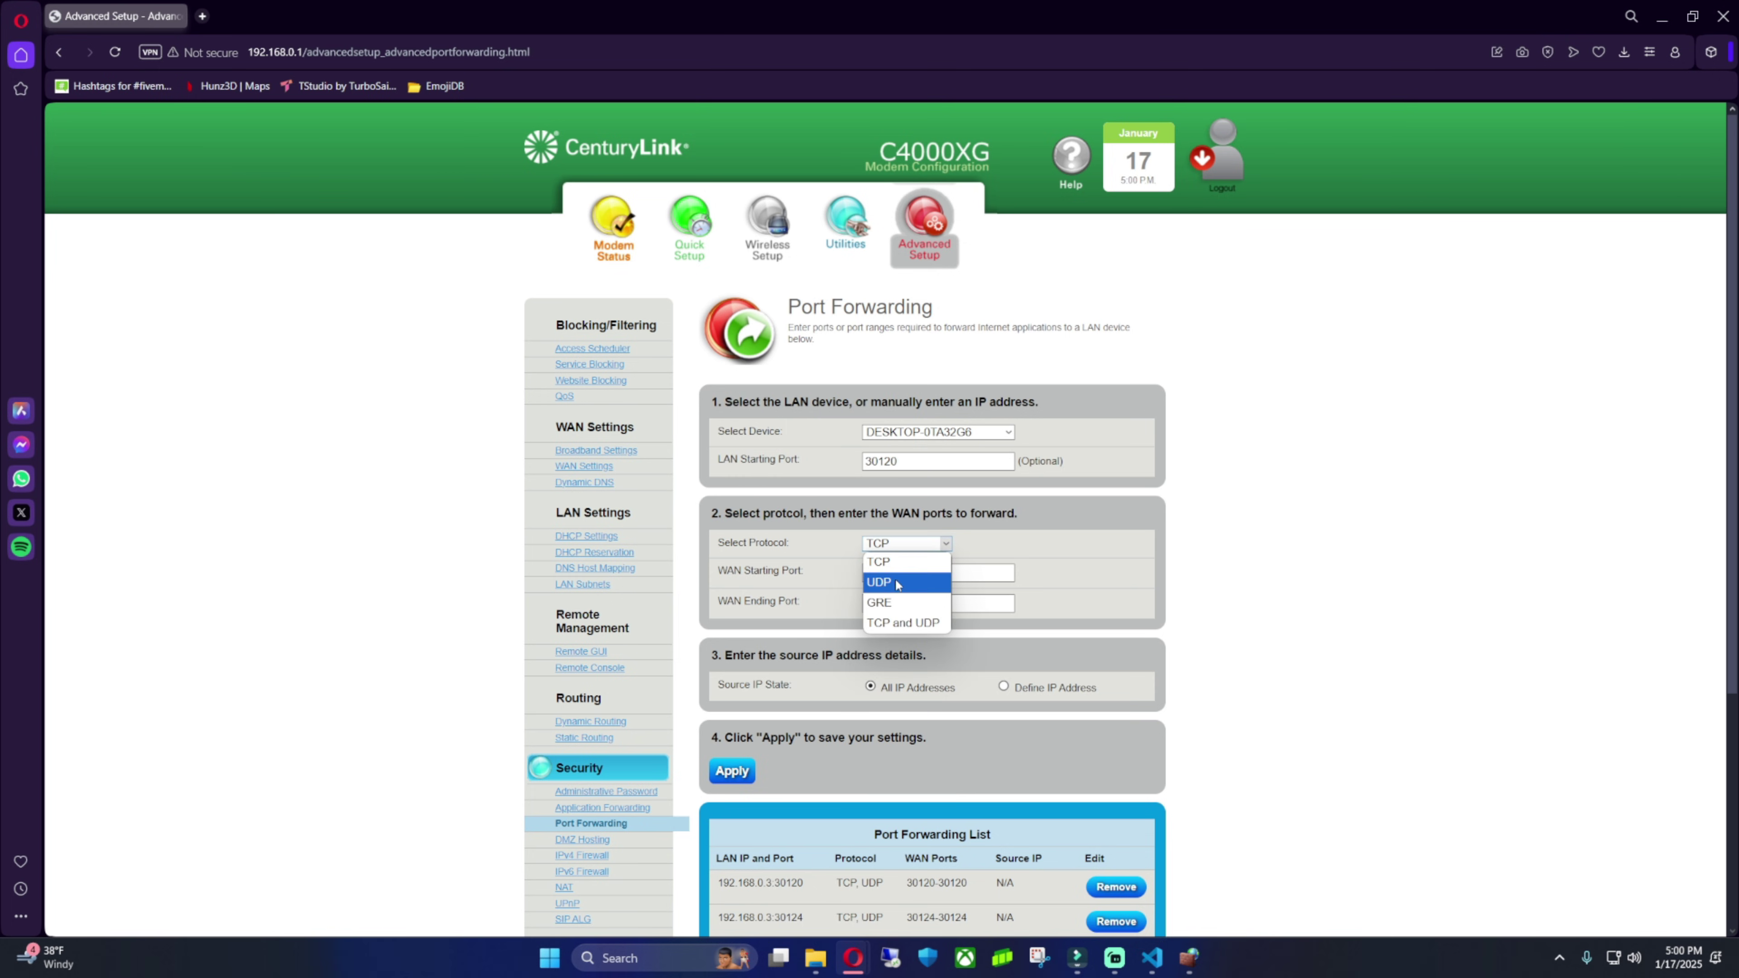
left_click(905, 623)
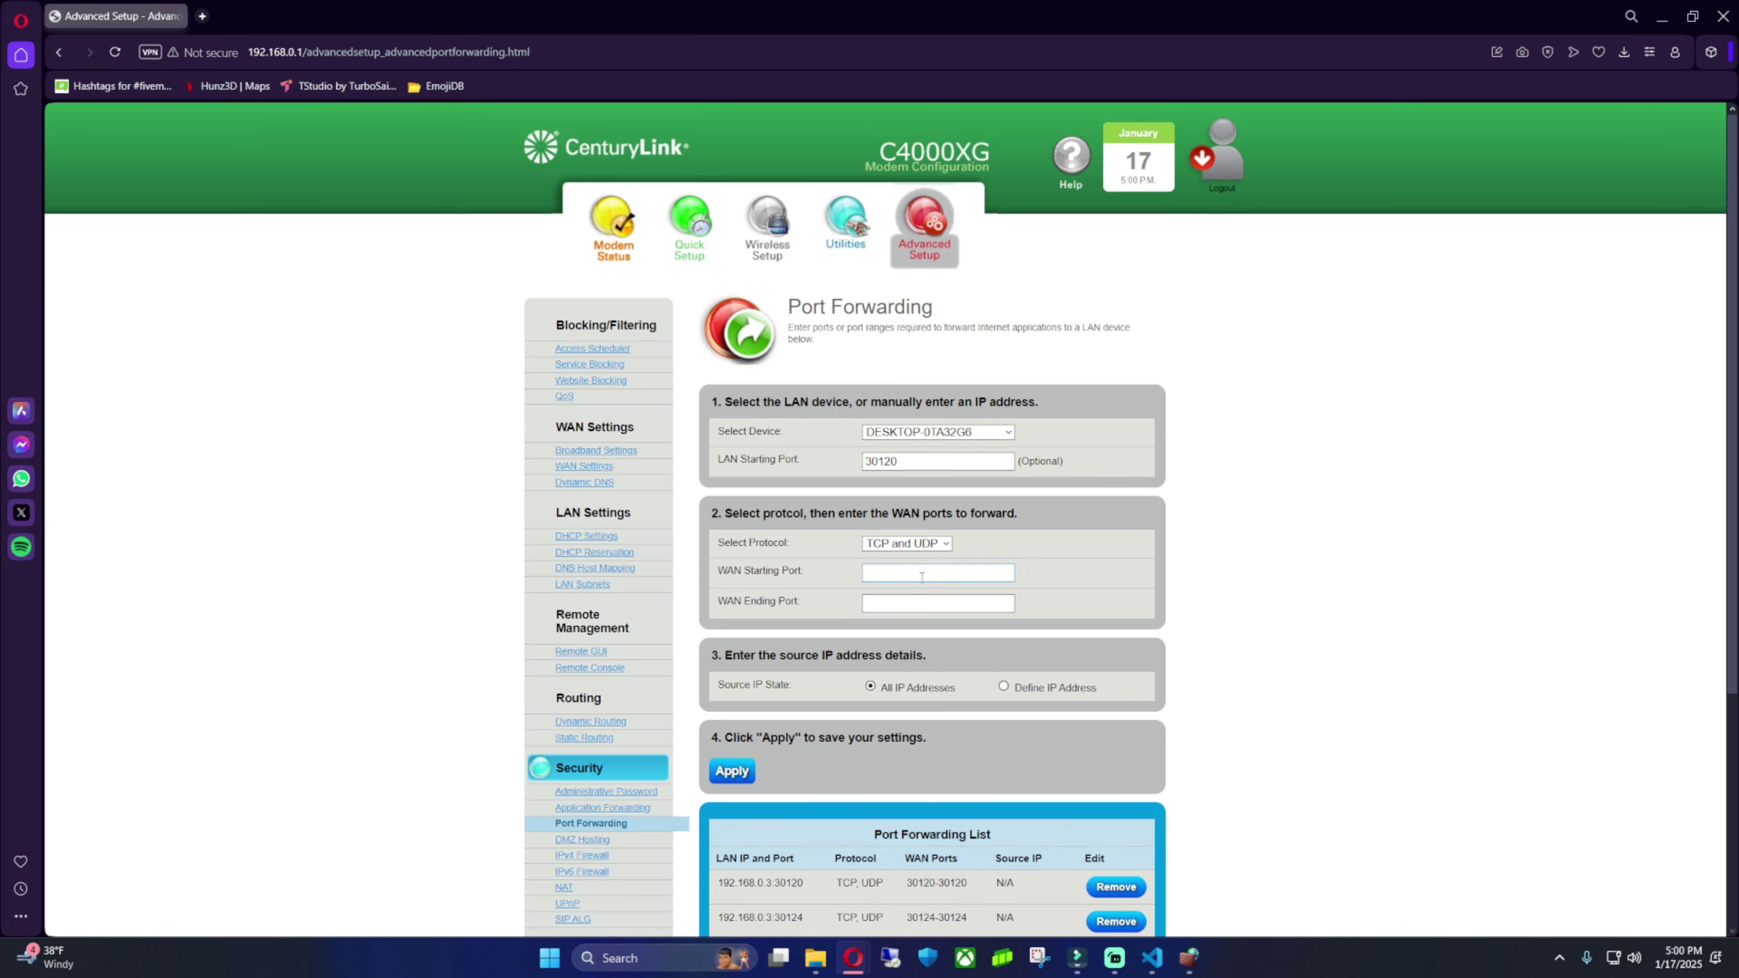
left_click(898, 578)
type("30120")
left_click(893, 604)
type("30120")
left_click(744, 774)
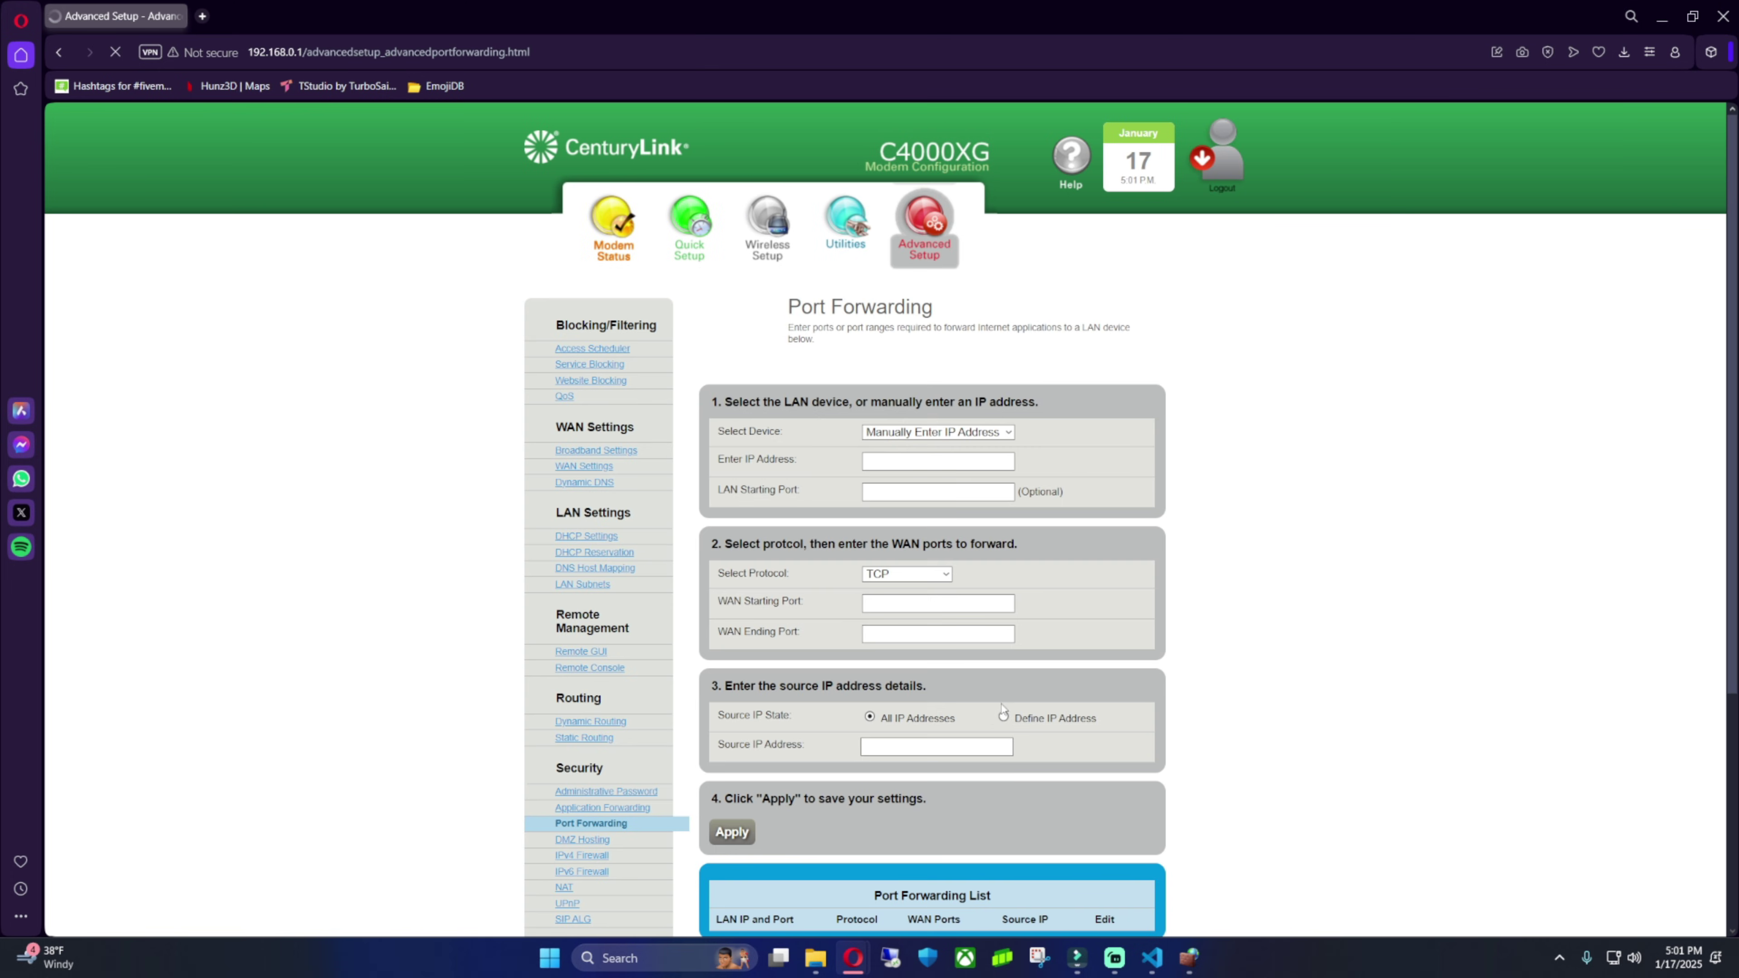
Minimize Opera and VS Code, open the desktop server folder, and select FXServer
left_click(1664, 17)
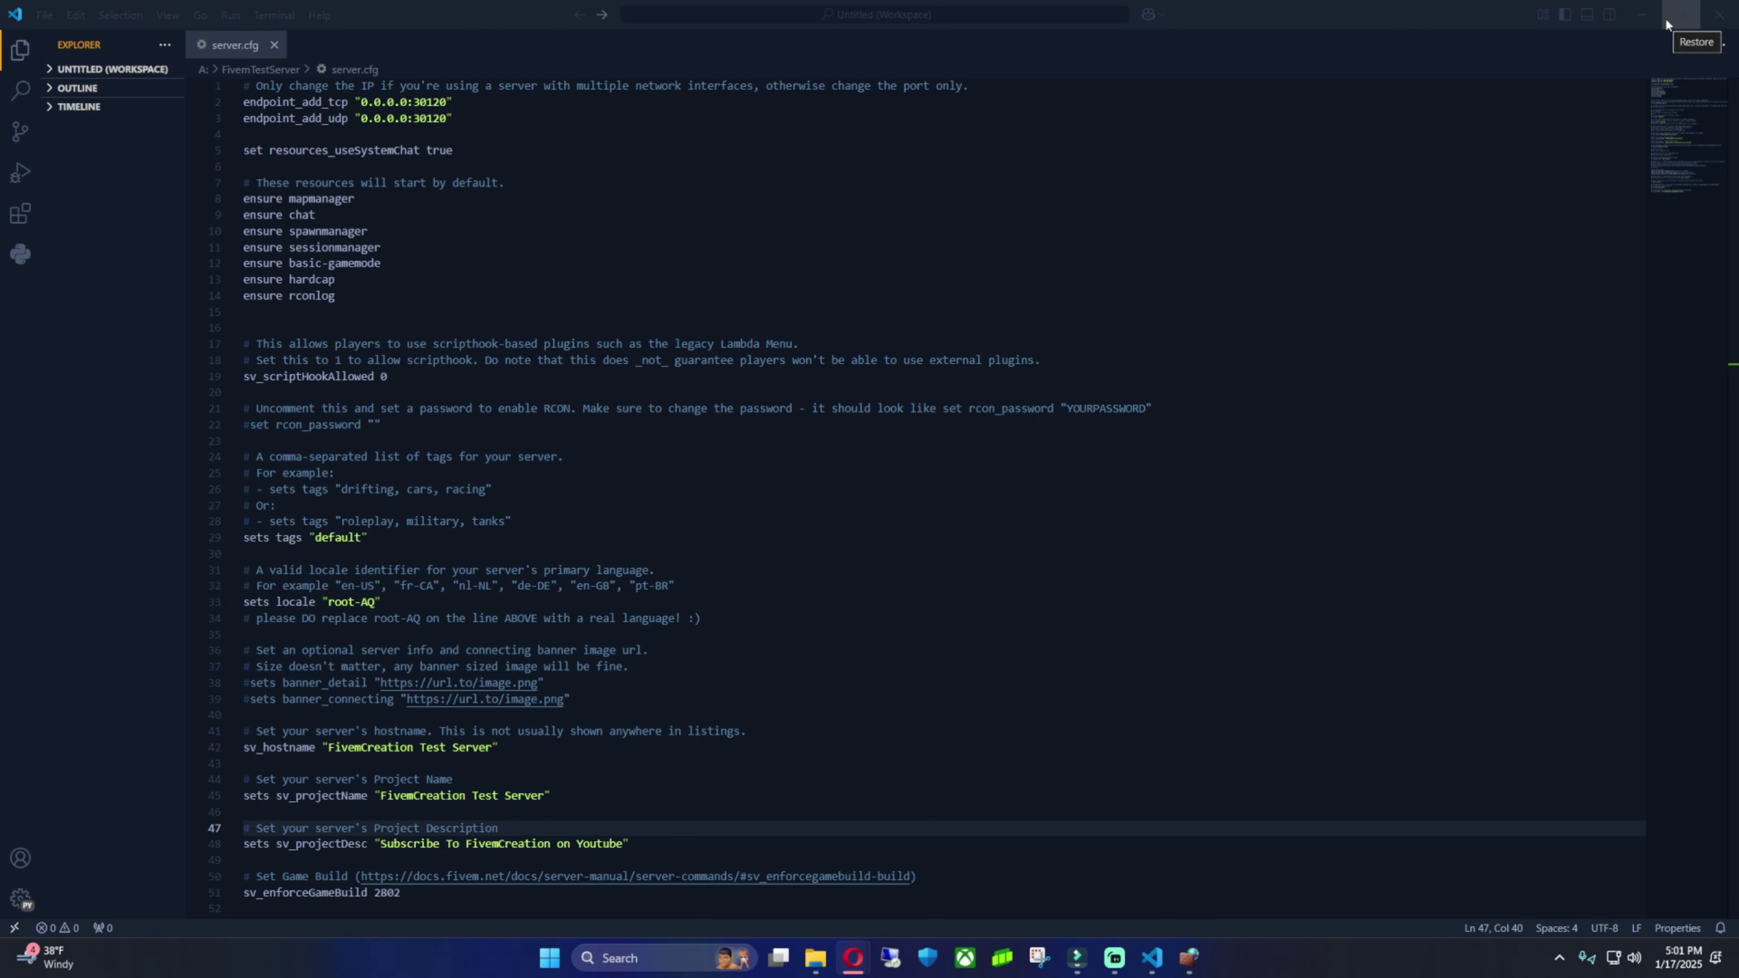
left_click(1653, 15)
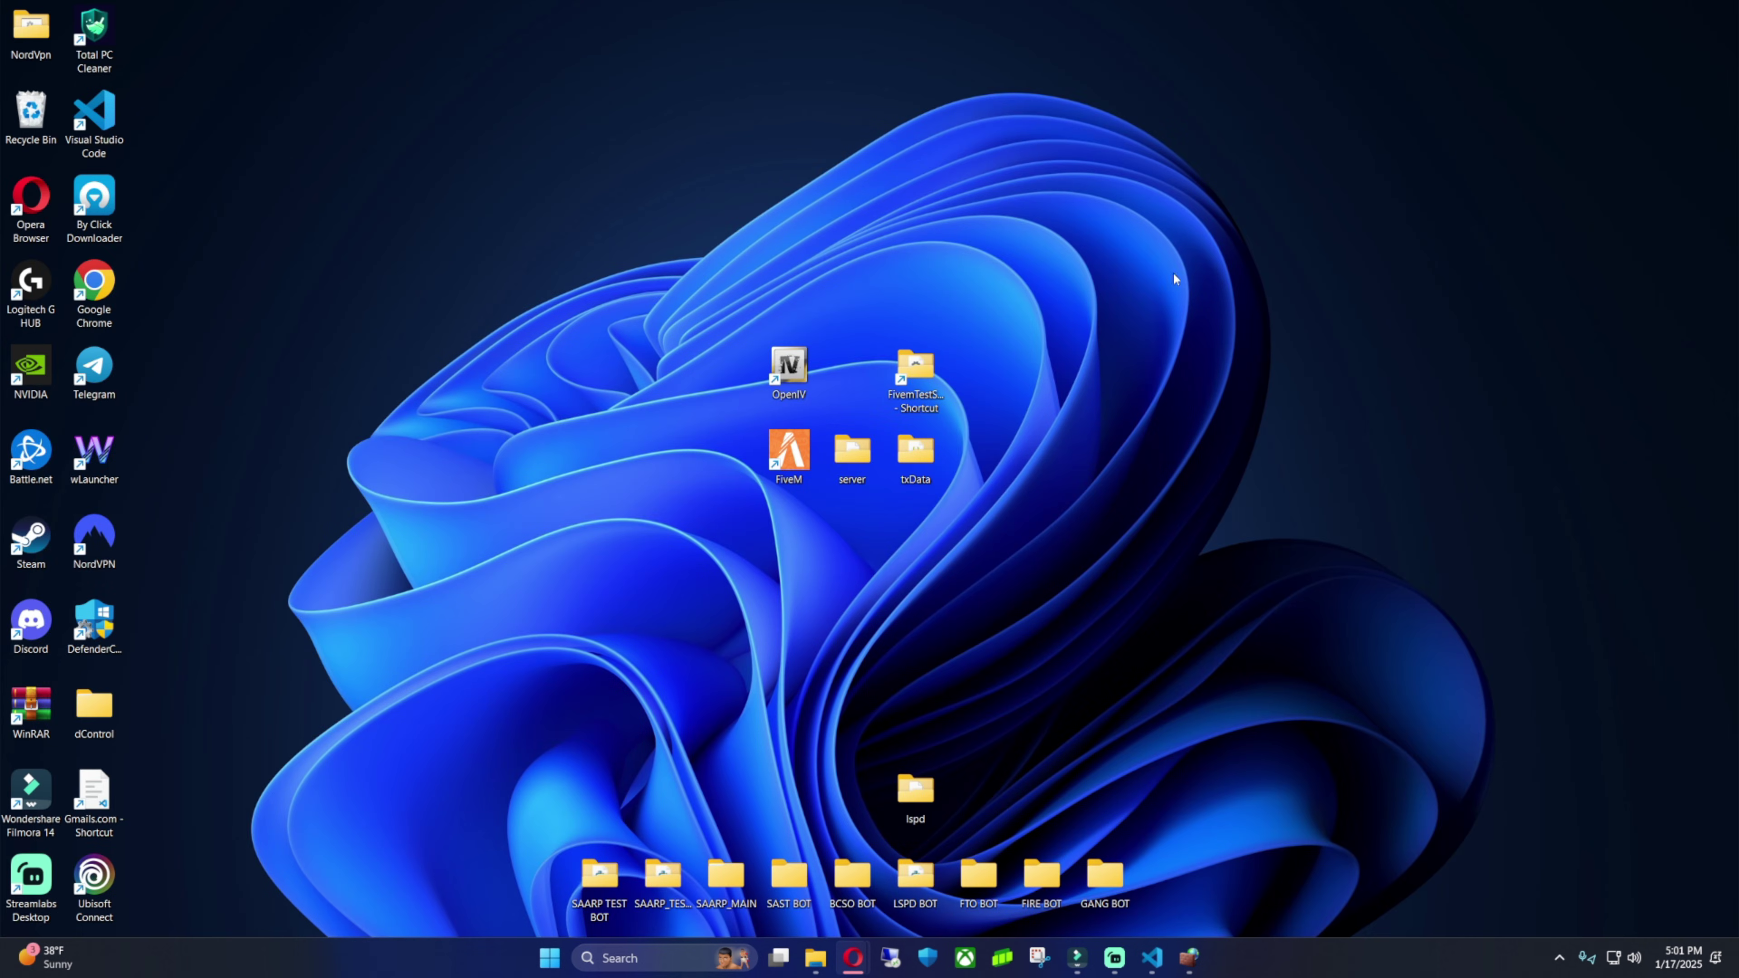
double_click(852, 452)
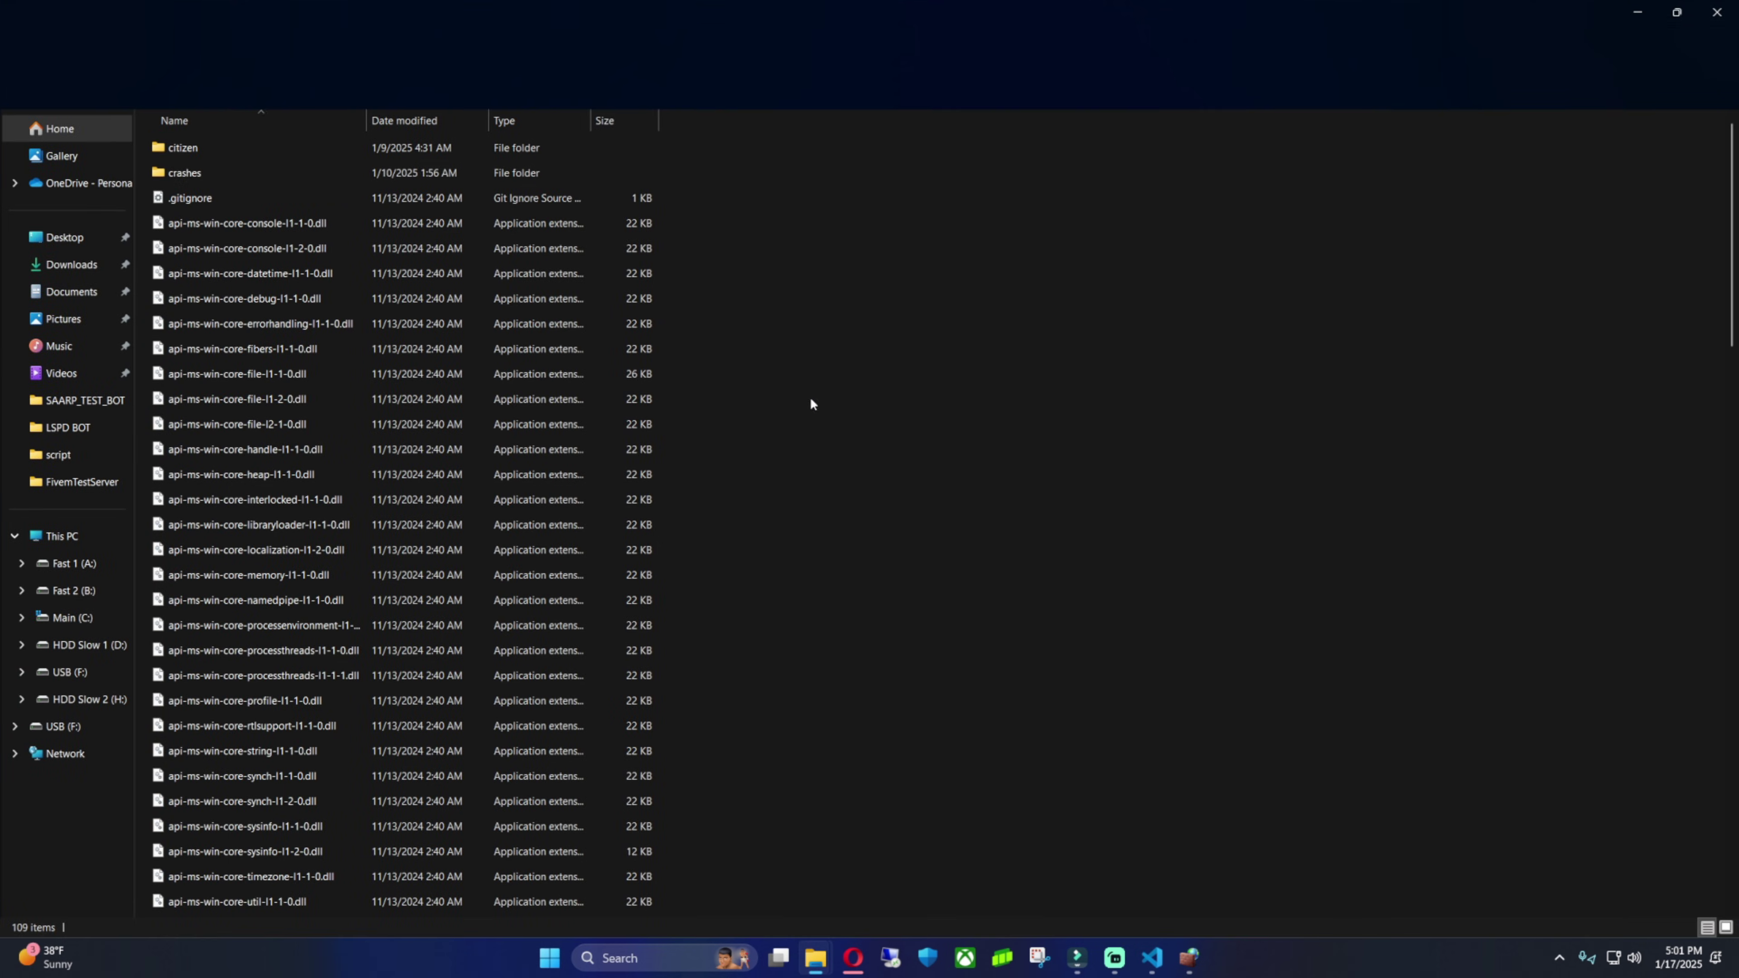
scroll(1684, 191, "down", 13)
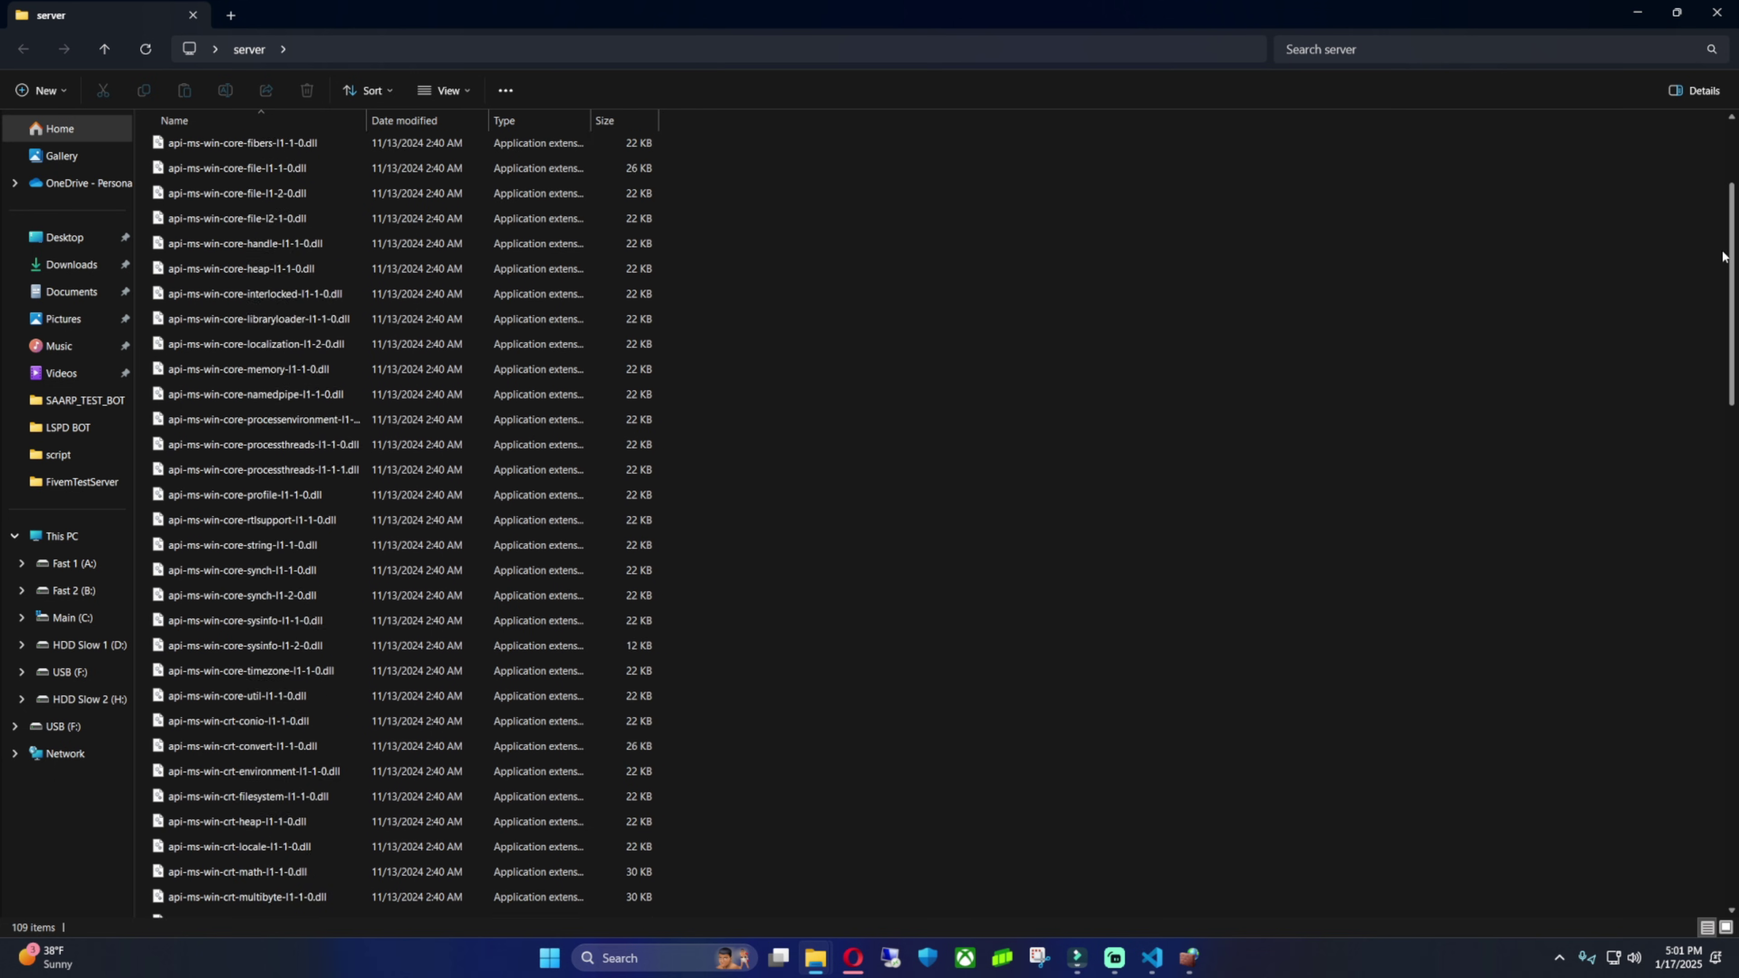
scroll(1706, 439, "down", 7)
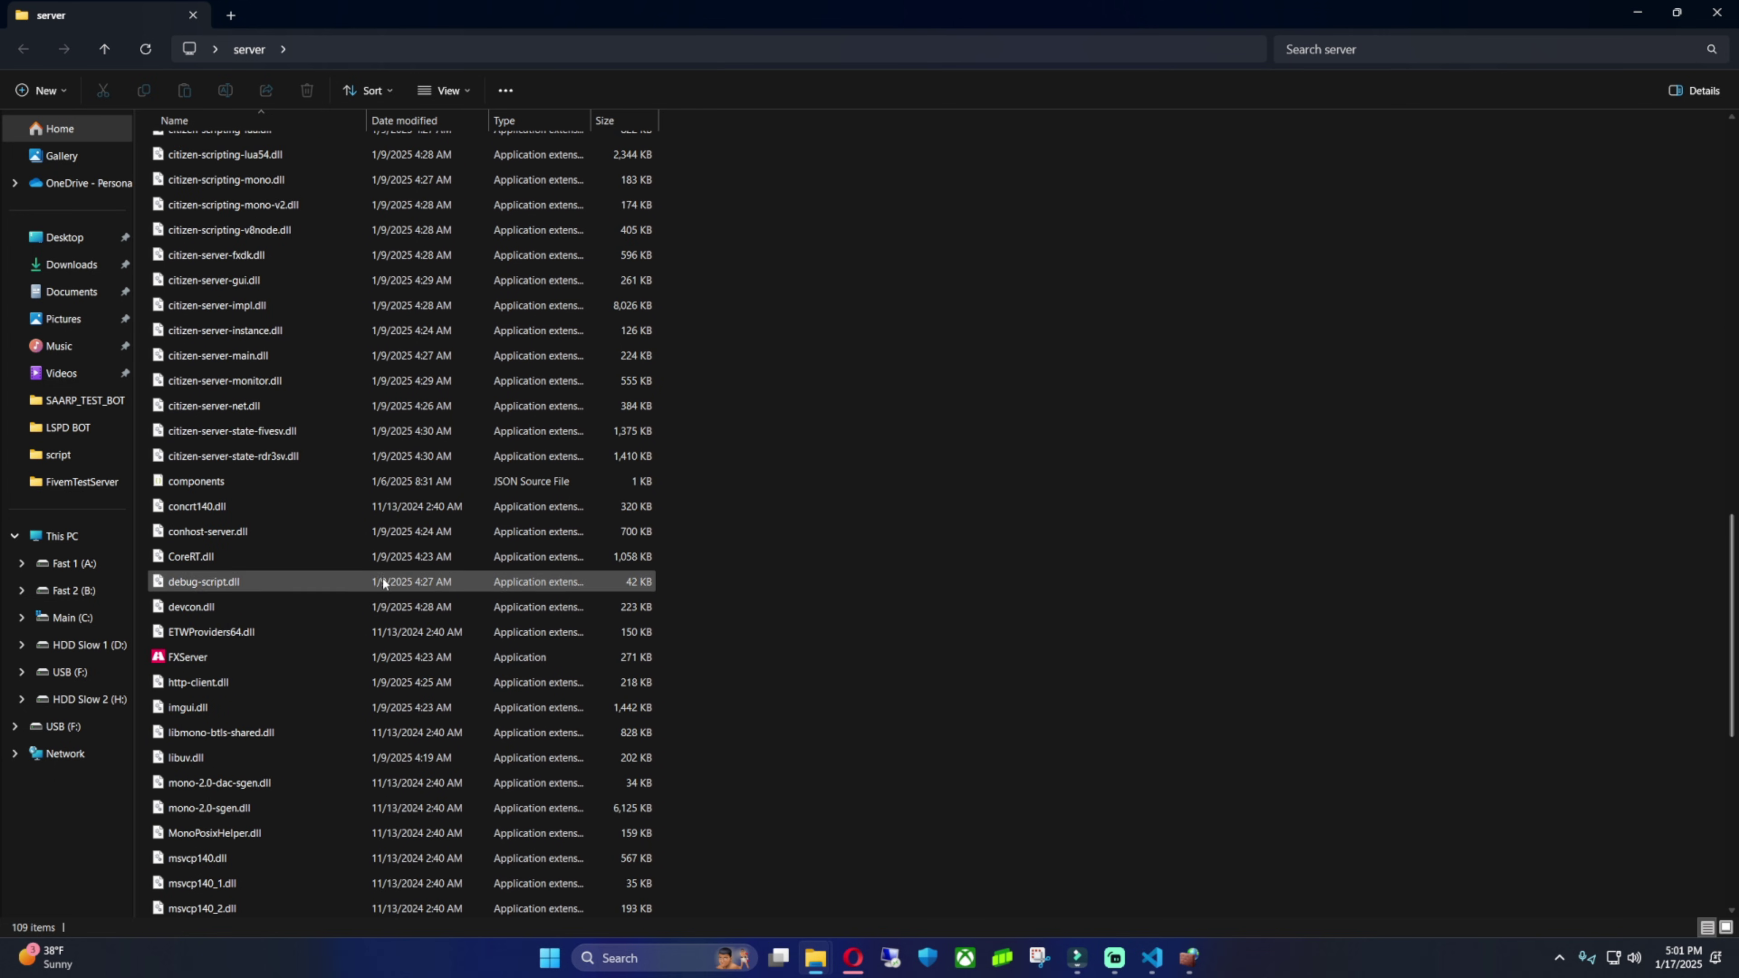
left_click(309, 652)
Launch FXServer and maximize its txAdmin console while the server starts up
double_click(311, 656)
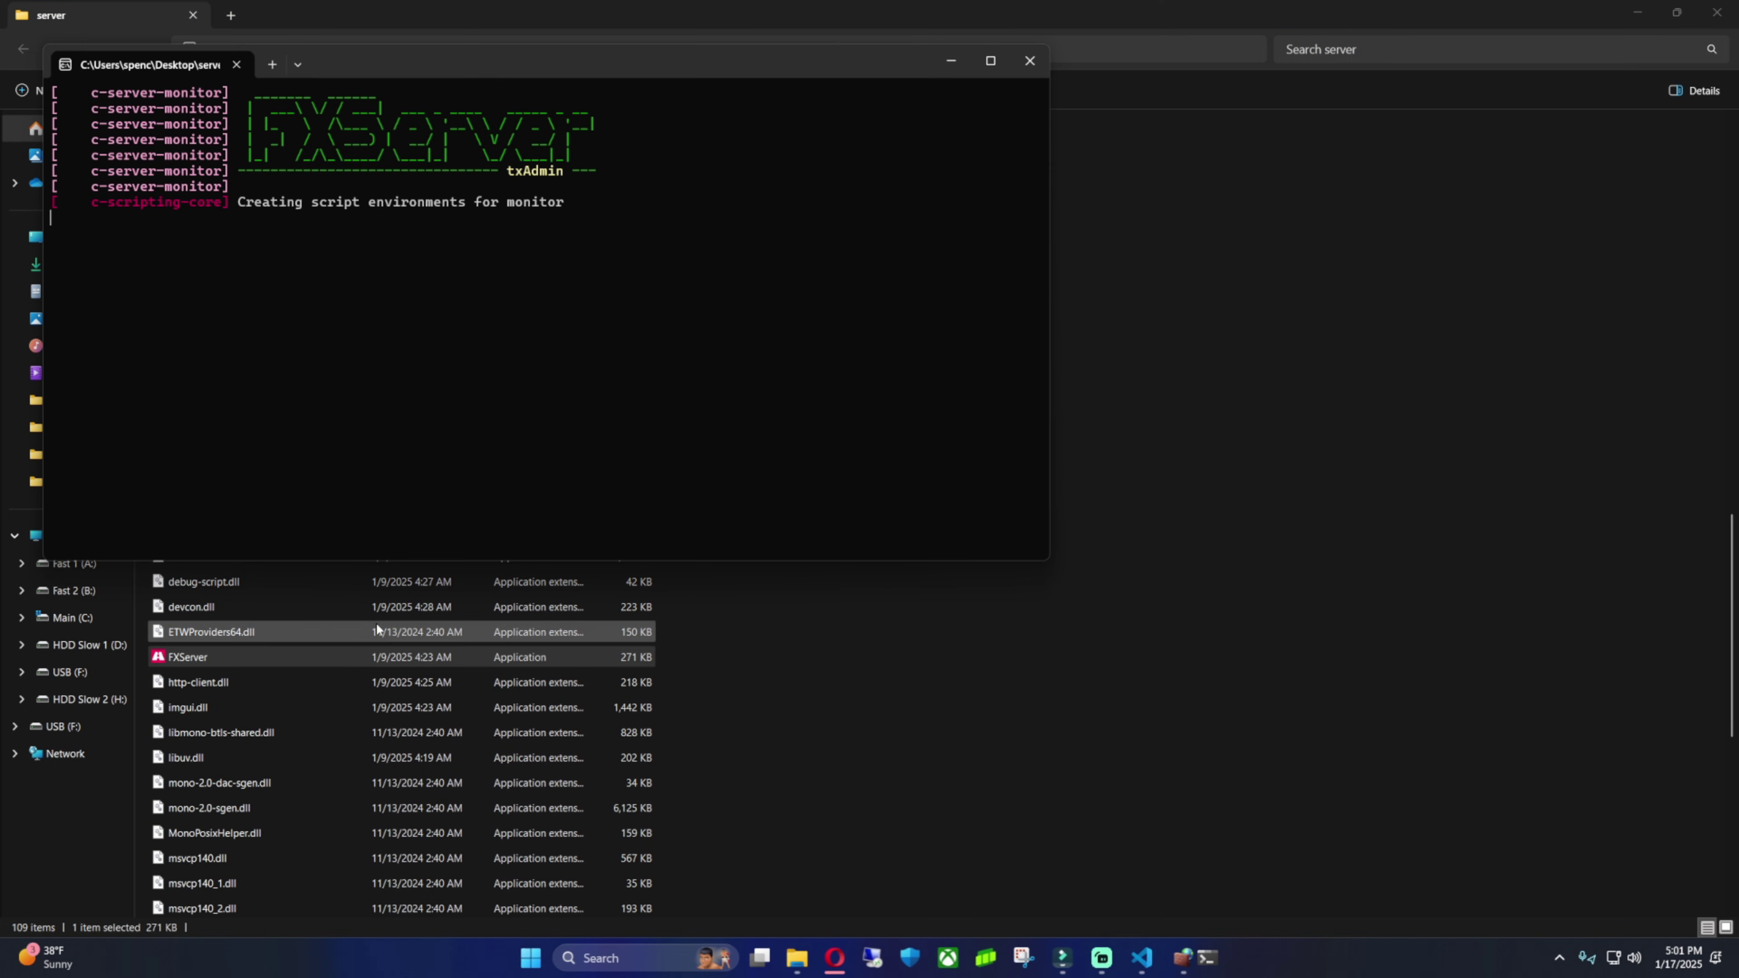
double_click(649, 72)
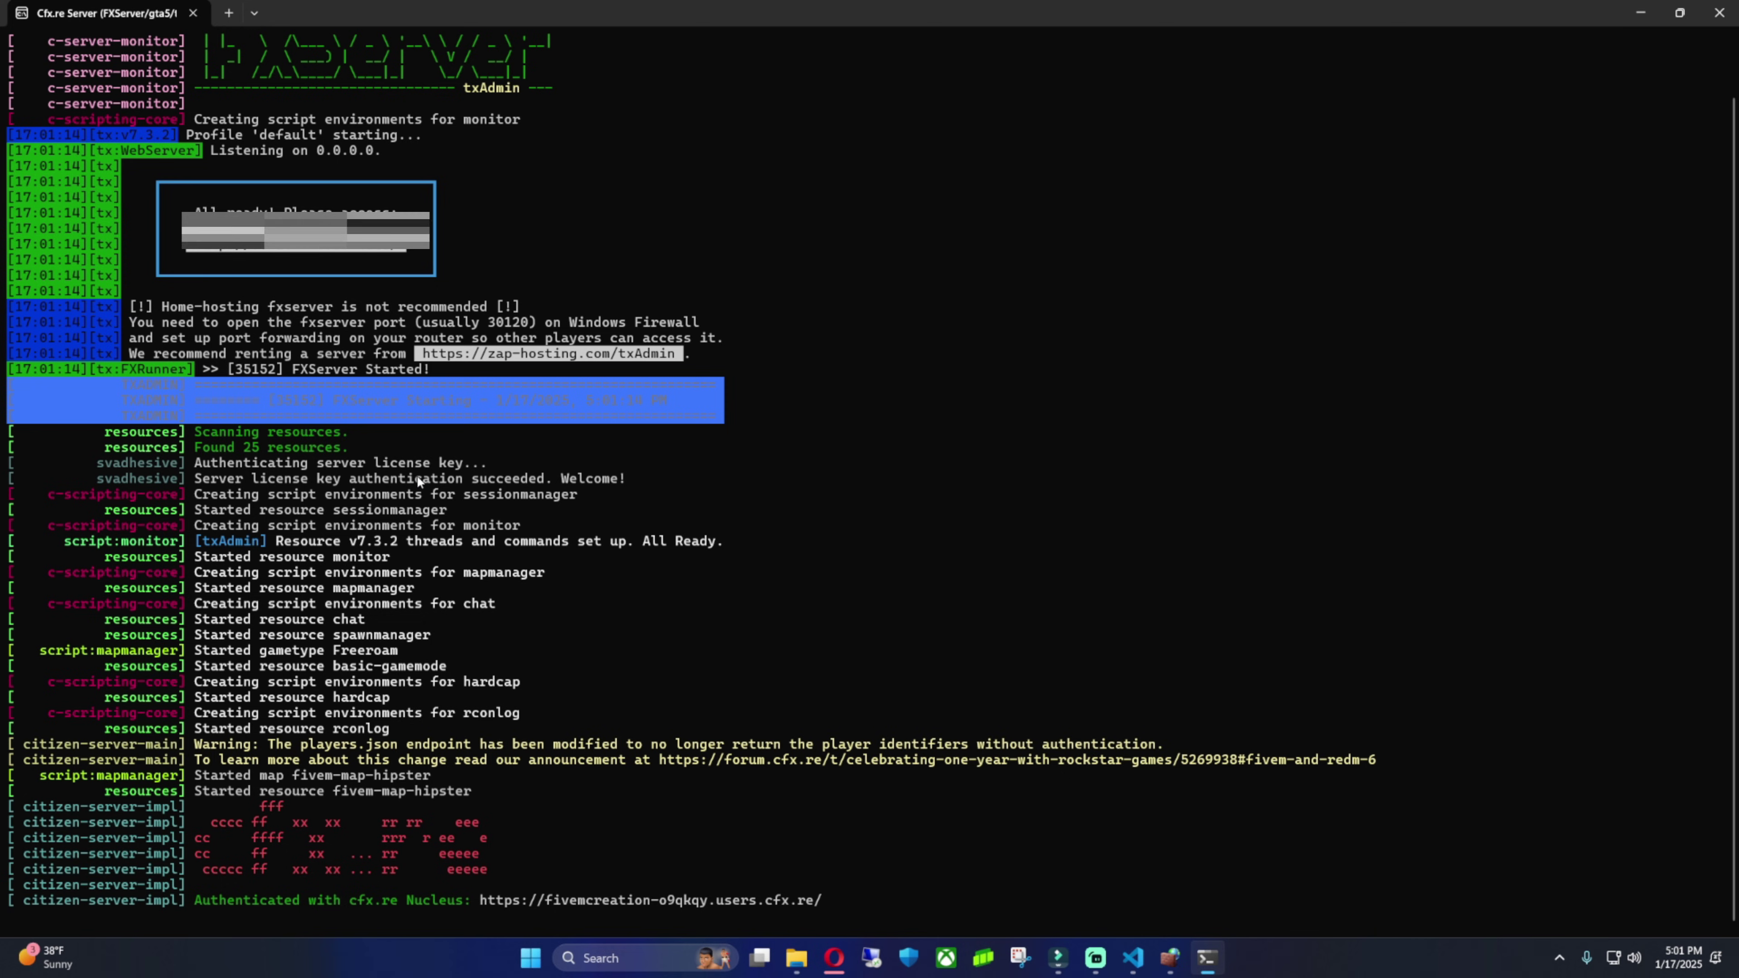